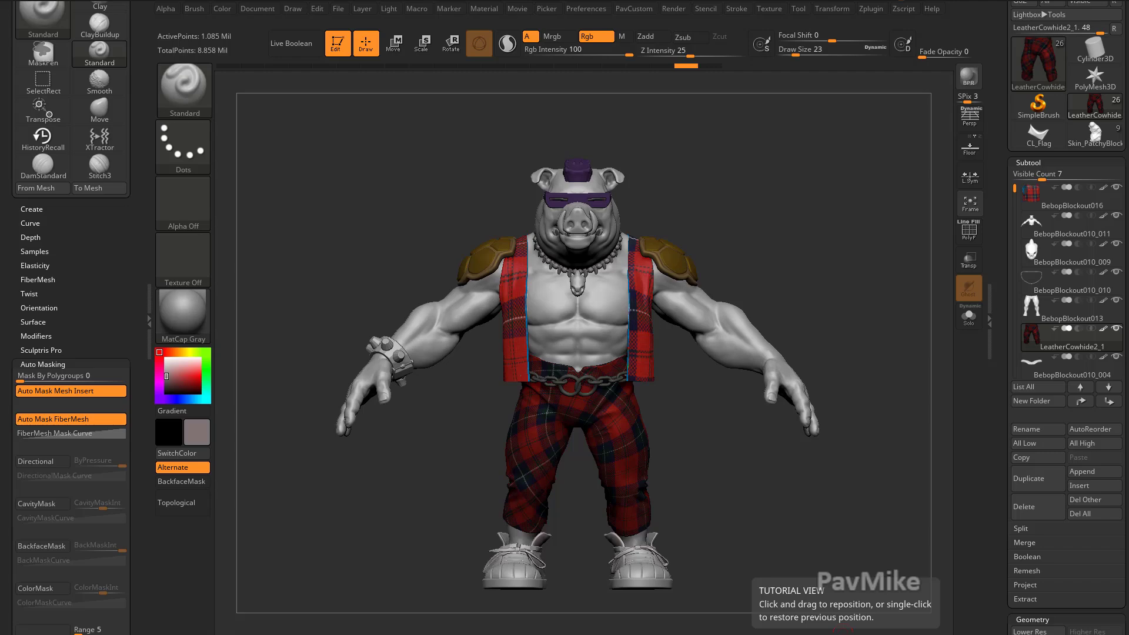
Step: Load the sample tool Reptile_Creature.ZTL from the _SampleFiles folder
mouse_move(917, 265)
left_mouse_down()
mouse_move(865, 287)
mouse_move(851, 232)
mouse_move(847, 294)
left_mouse_up()
key("s")
mouse_move(680, 367)
left_mouse_down()
mouse_move(713, 367)
mouse_move(703, 383)
mouse_move(731, 411)
mouse_move(749, 458)
left_mouse_up()
key("s")
scroll(1016, 87, "up", 3)
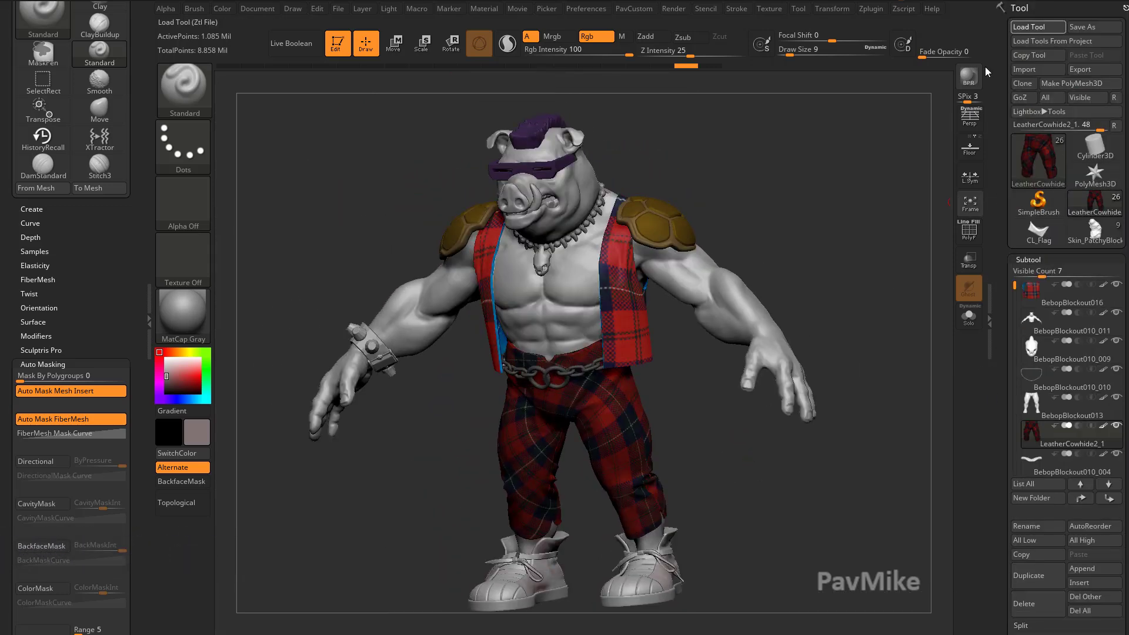
scroll(179, 297, "up", 2)
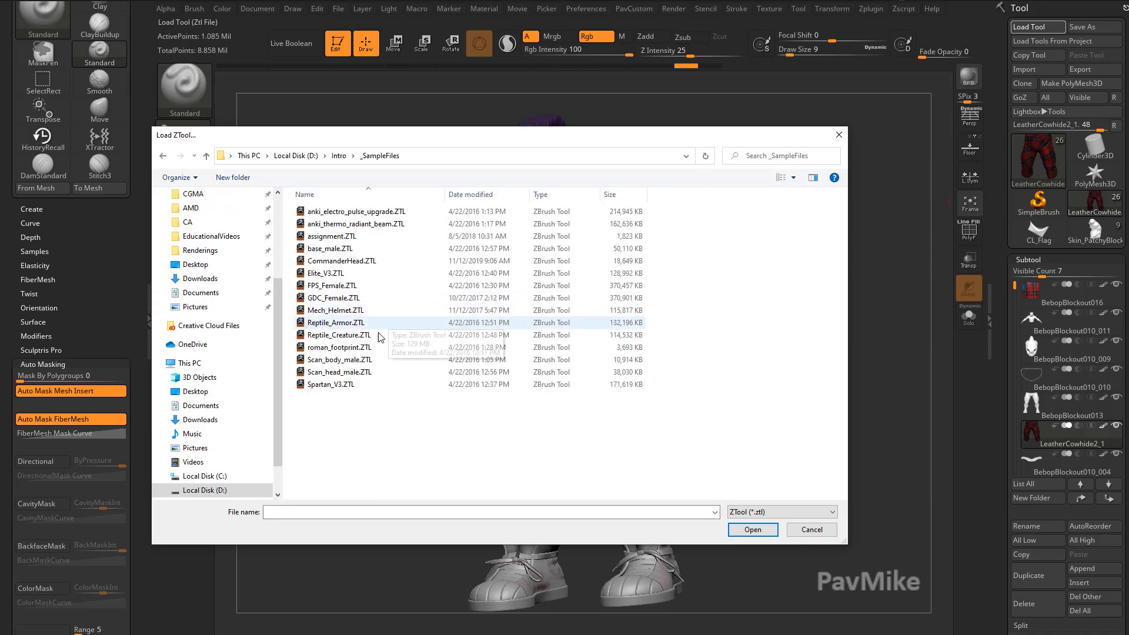
double_click(379, 336)
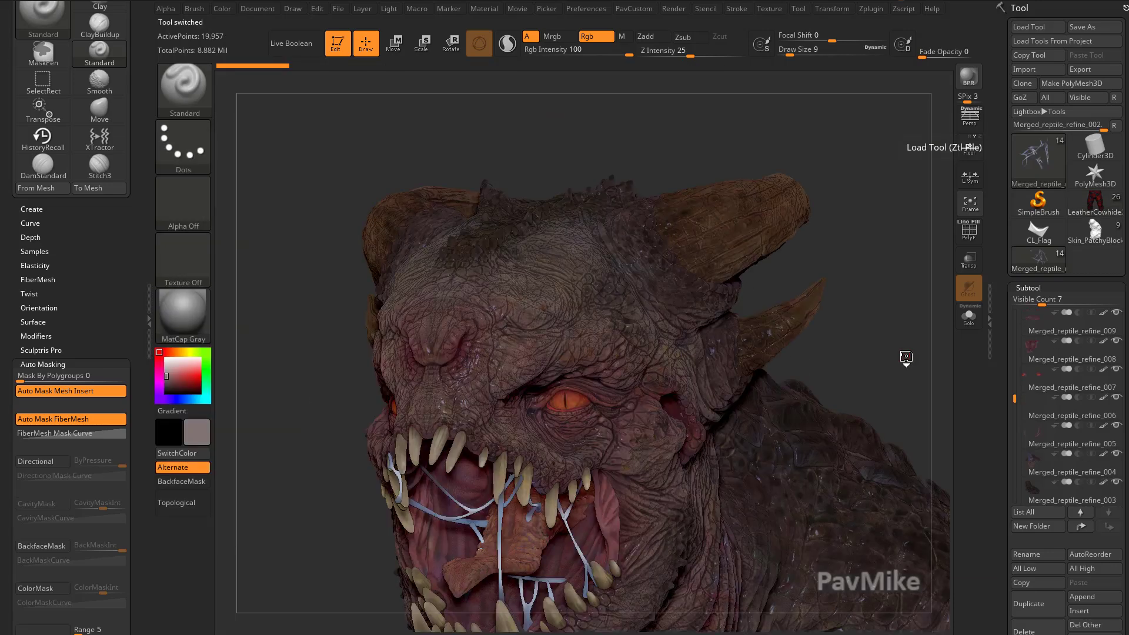
Step: Choose the SkinShade4 material, restrict painting to material only, and fill the active subtool with it
left_click(175, 313)
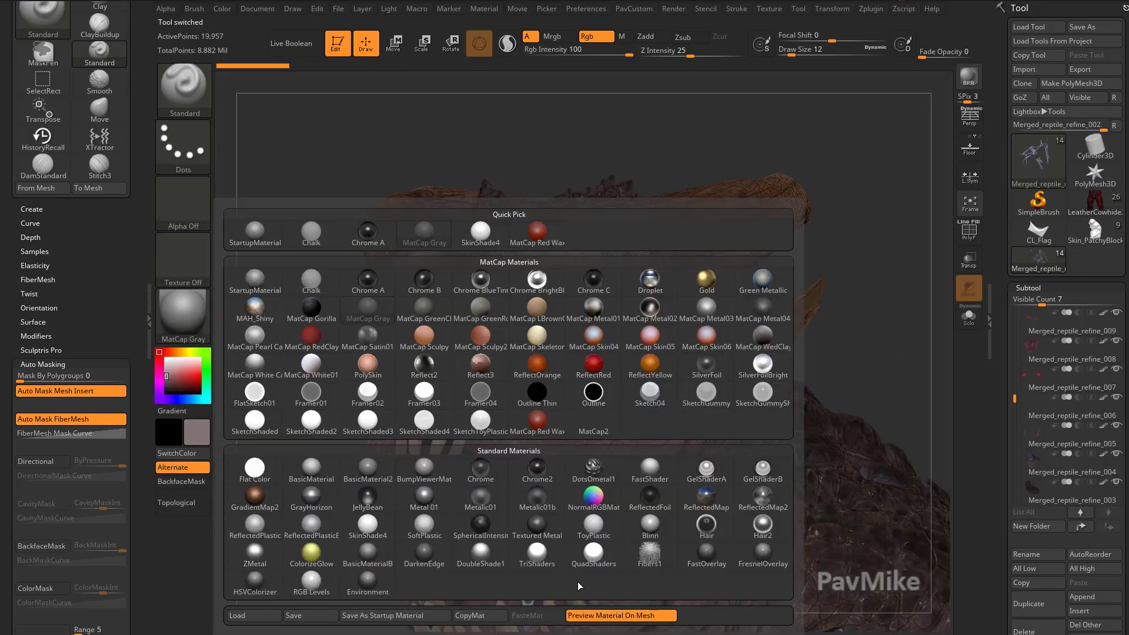
left_click(375, 526)
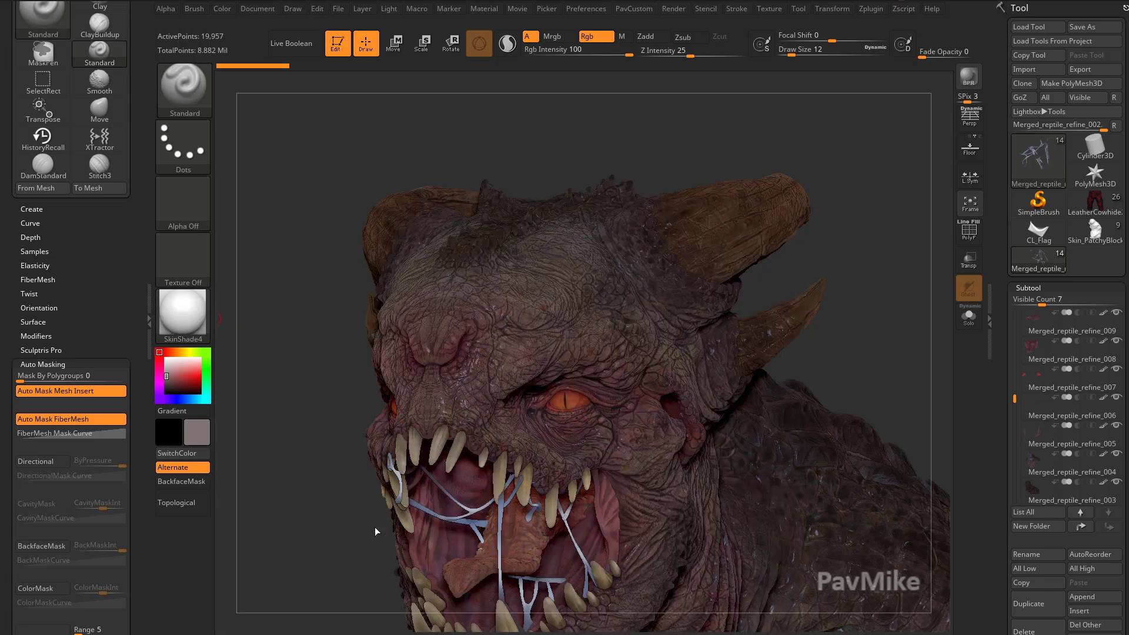
left_click(621, 36)
left_click(588, 36)
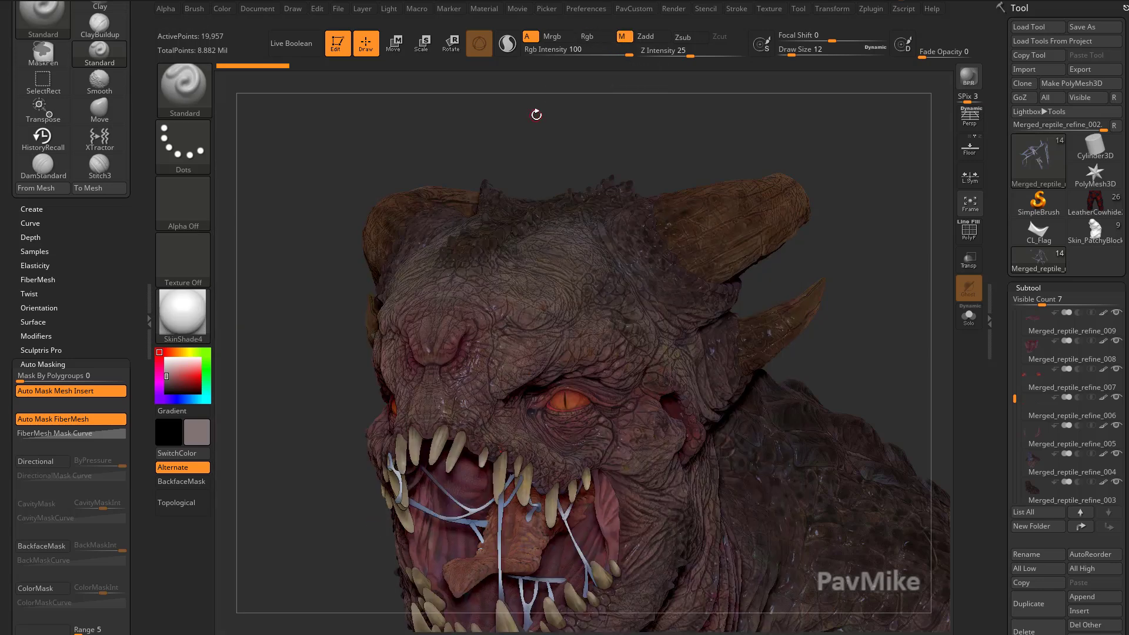
left_click_drag(535, 114, 412, 88)
left_click(222, 9)
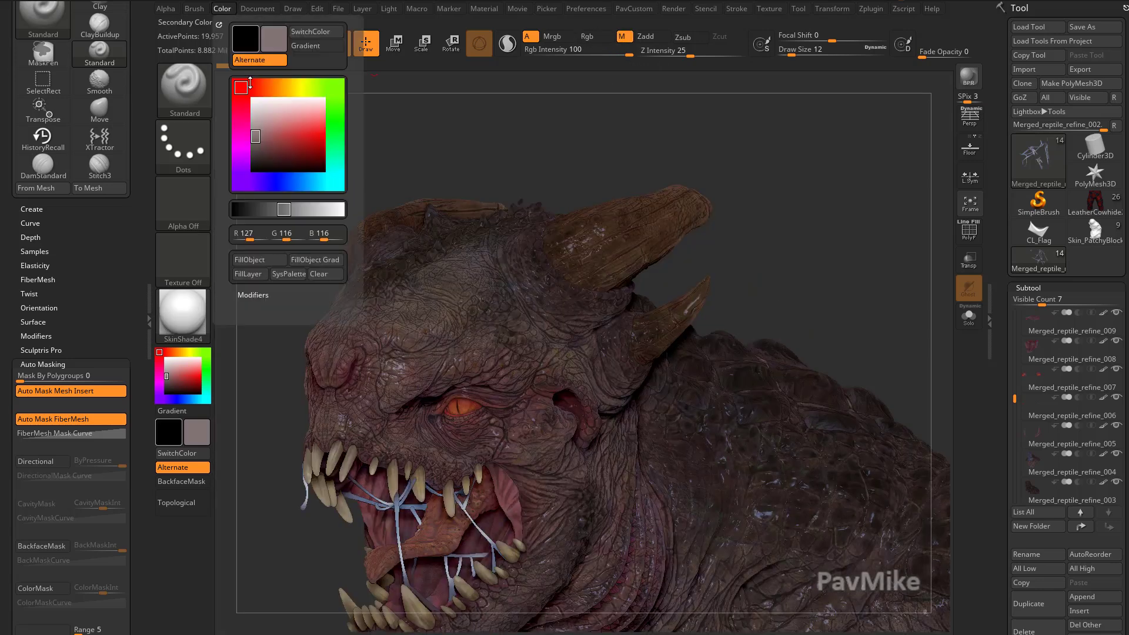
left_click(262, 259)
Step: Select the creature's head subtool and fill it with the SkinShade4 material
left_click(448, 284, "alt")
left_click(223, 9)
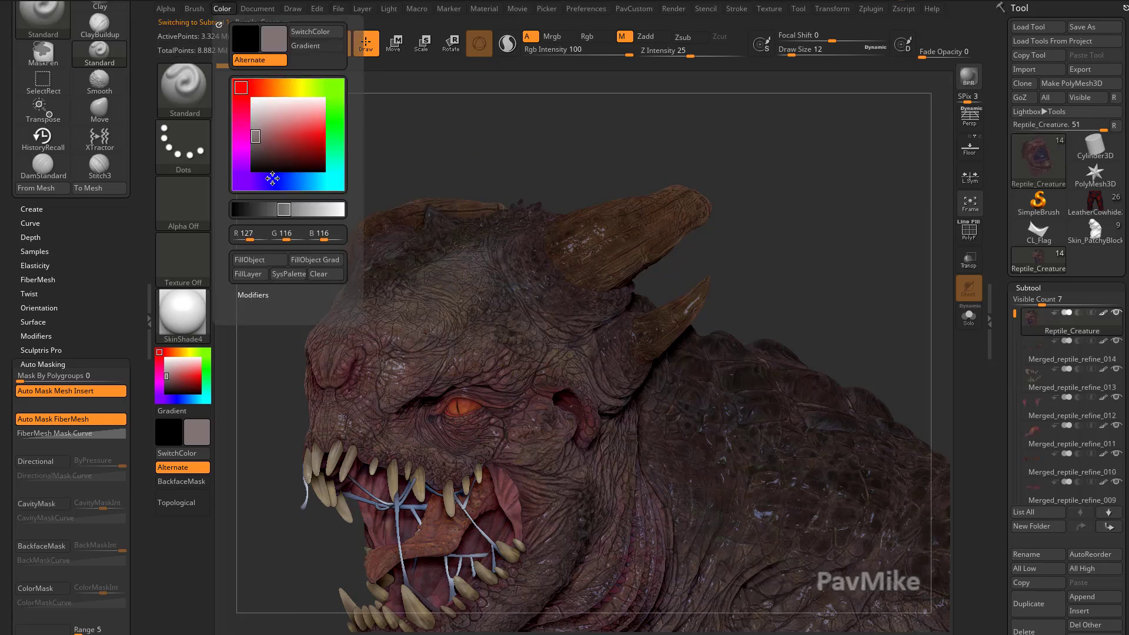
left_click(255, 260)
Step: Isolate the head in Solo mode and examine its painted skin from the side
left_click(968, 318)
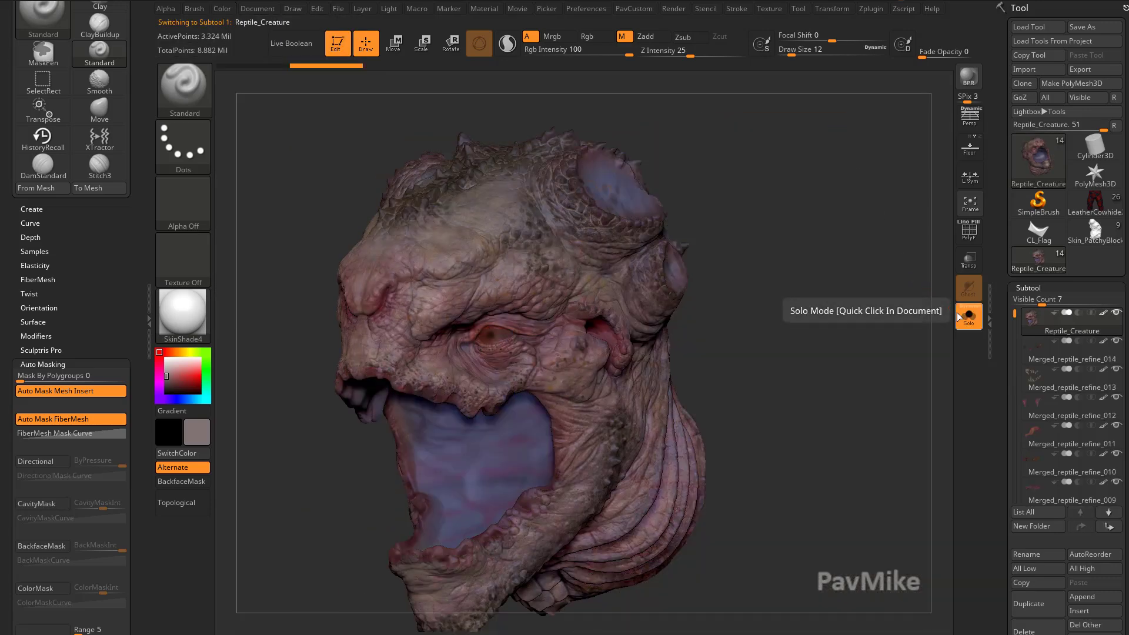
mouse_move(940, 320)
left_mouse_down("shift")
mouse_move(867, 327)
mouse_move(881, 373)
mouse_move(859, 398)
mouse_move(869, 414)
mouse_move(877, 406)
left_mouse_up("shift")
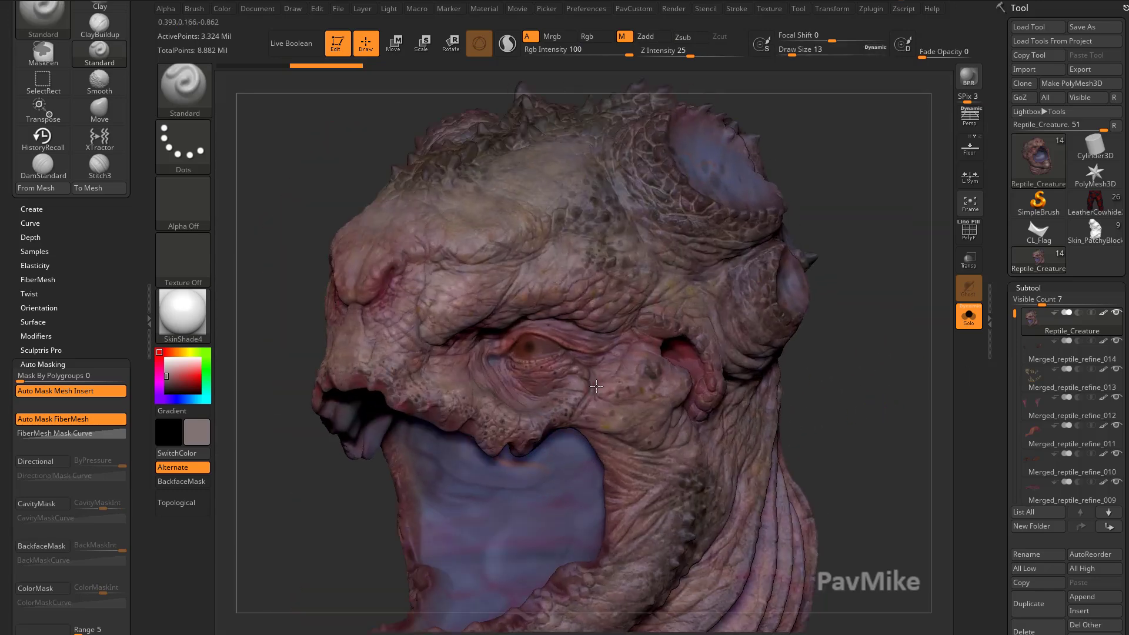
left_click_drag(846, 348, 858, 373, "alt")
key("s")
left_click(859, 379)
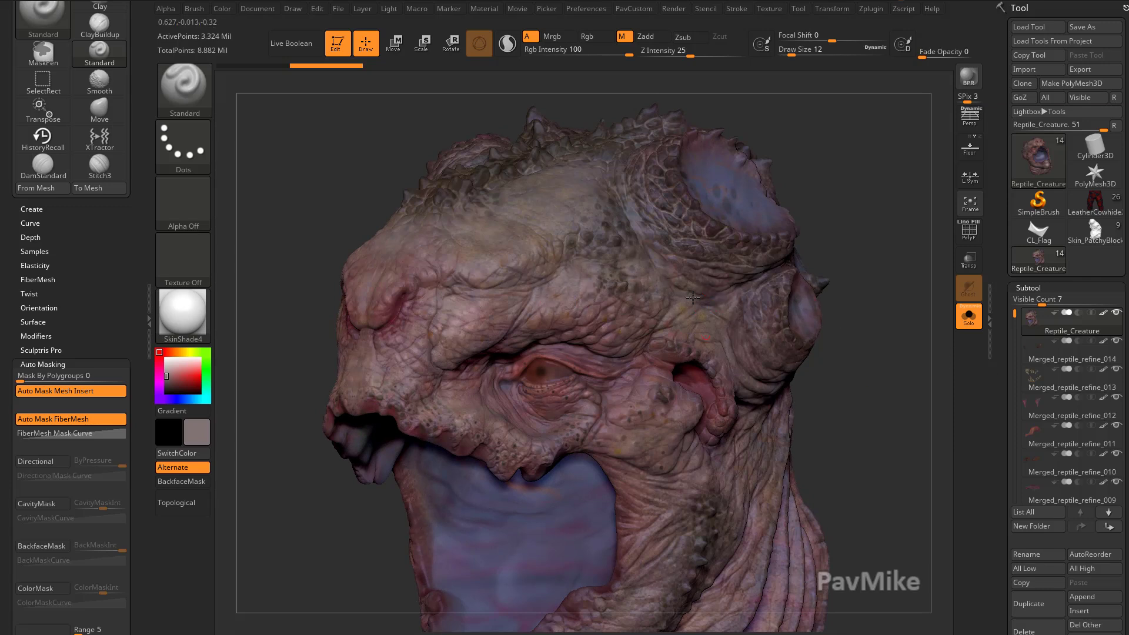
left_click_drag(820, 330, 917, 390)
Step: Adjust the head's polypaint colors with RGB Intensity 0.10591 and HSV Hue -0.02942
scroll(1001, 410, "down", 10)
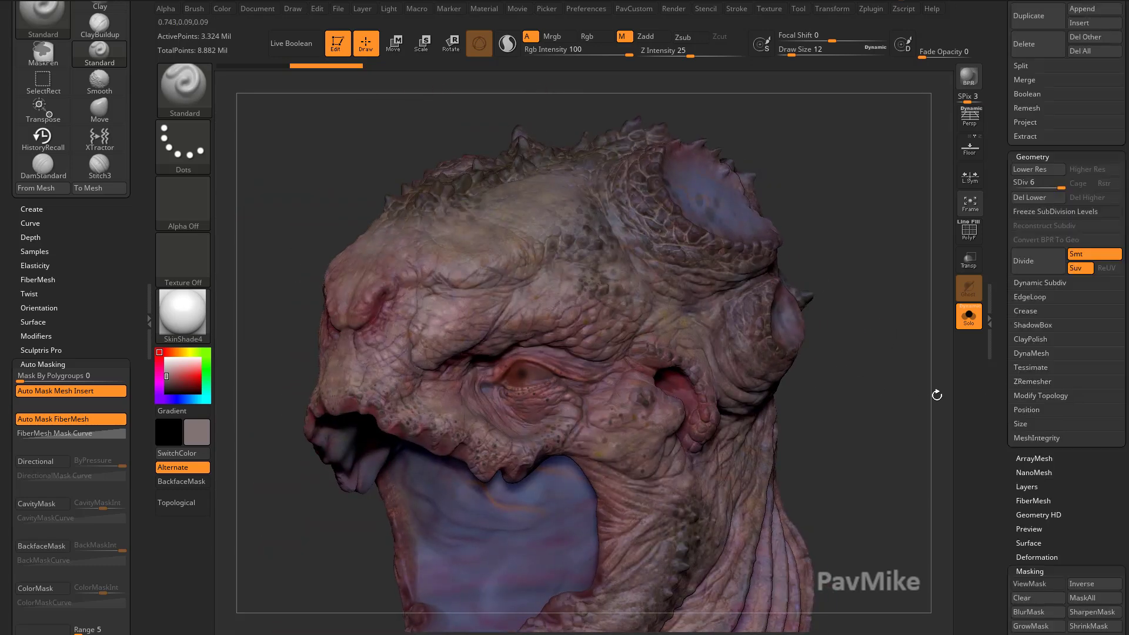
scroll(1000, 424, "down", 8)
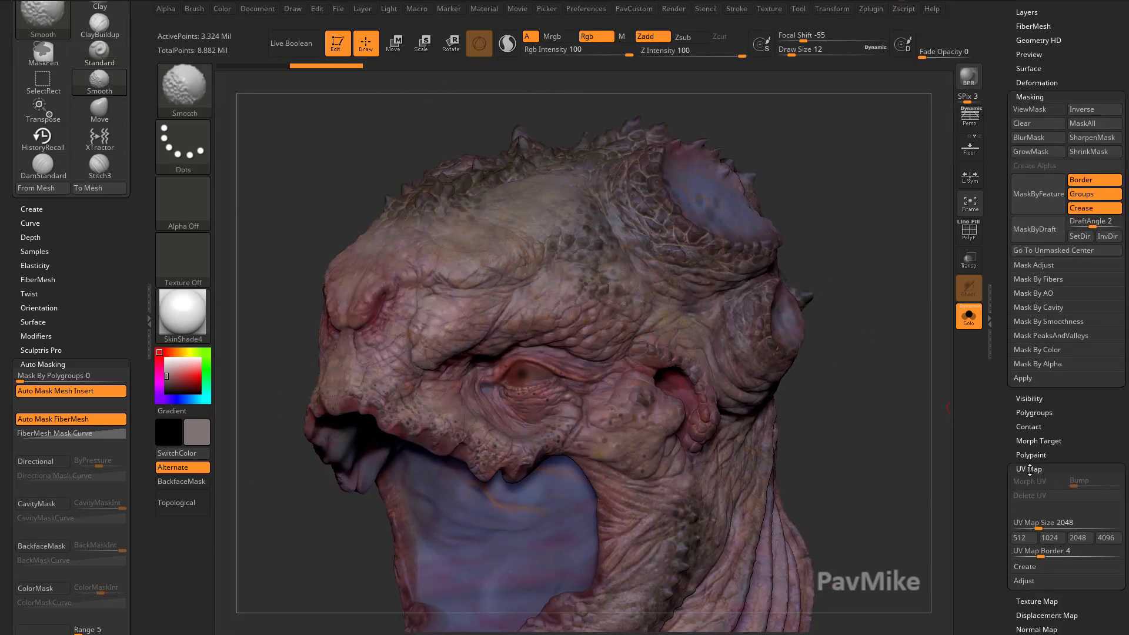
left_click(1031, 456, "shift")
scroll(1002, 387, "down", 4)
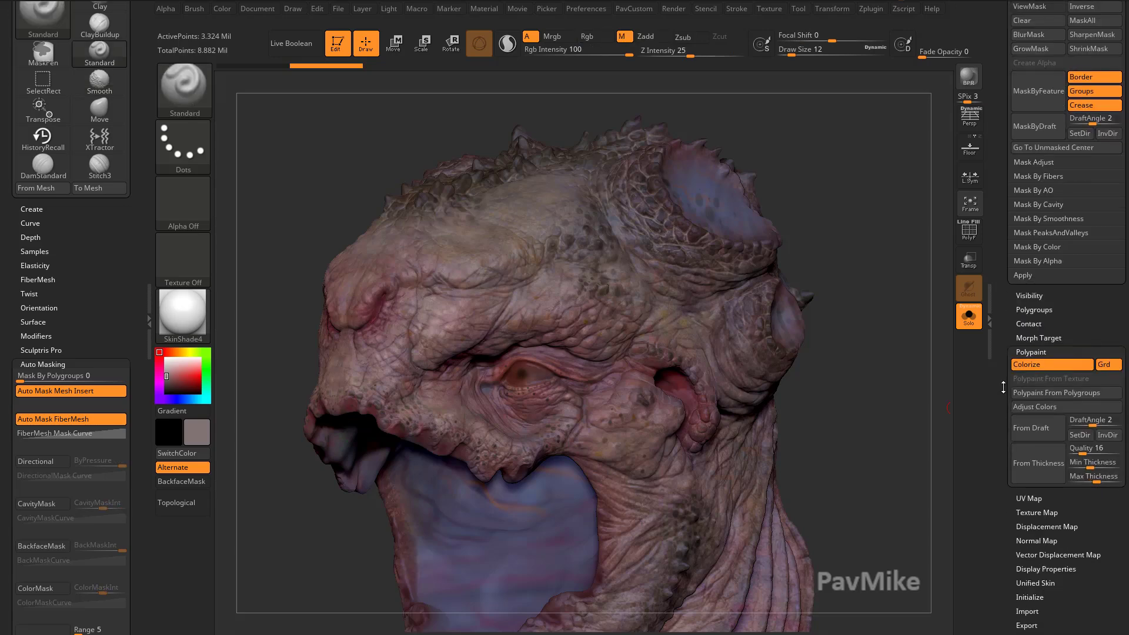
left_click(1053, 408)
left_click_drag(891, 400, 967, 452)
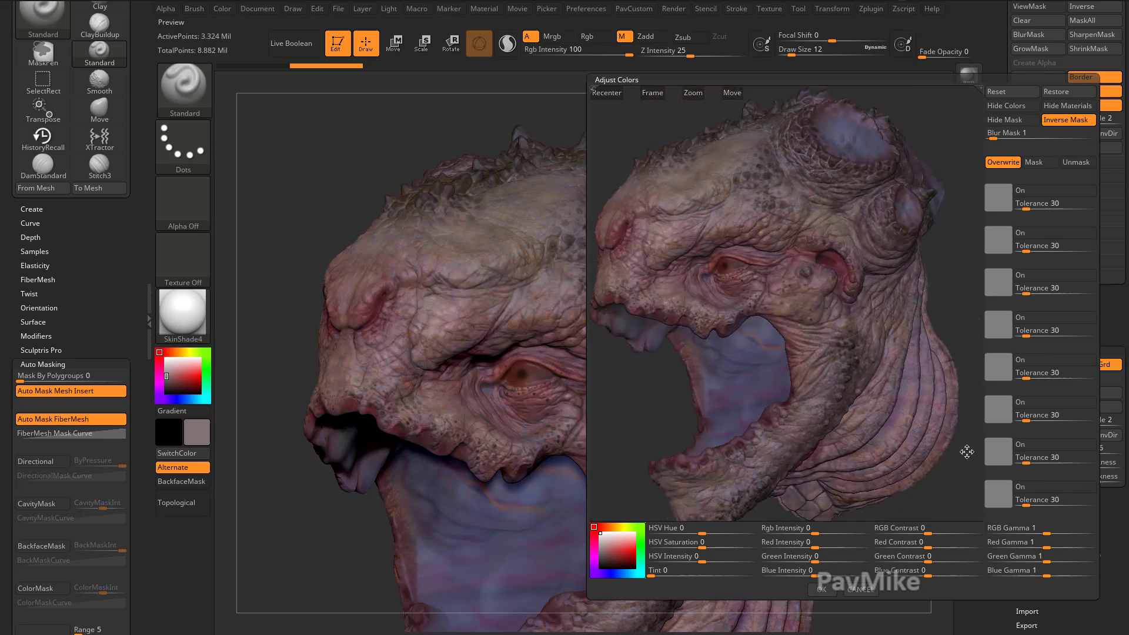
left_click_drag(823, 532, 833, 532)
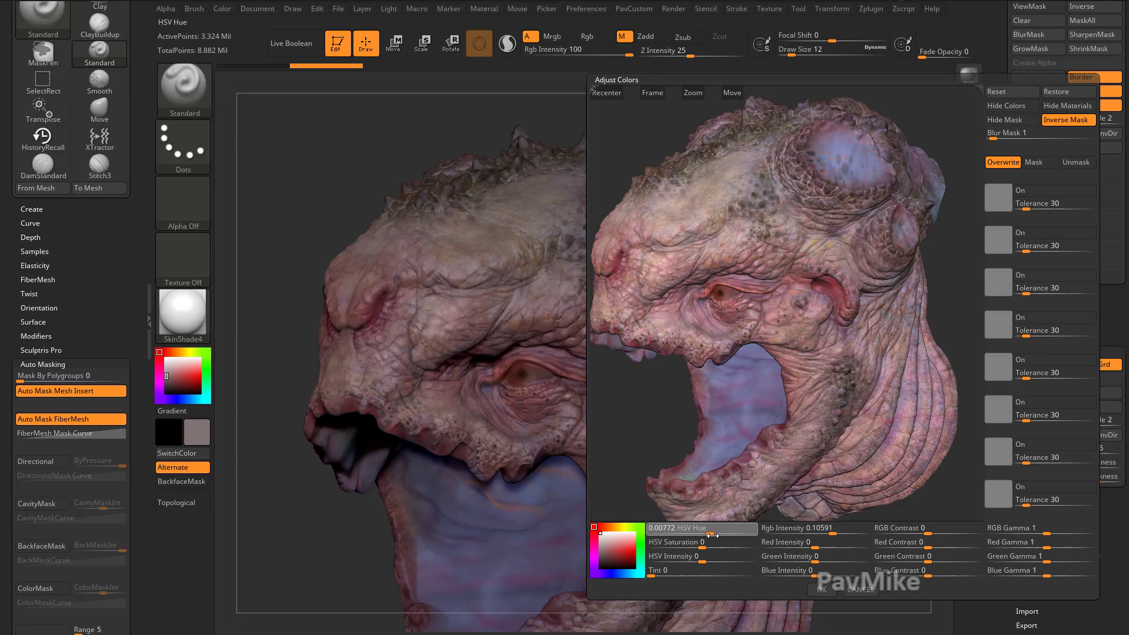
mouse_move(712, 535)
left_mouse_down()
mouse_move(723, 535)
mouse_move(708, 536)
left_mouse_up()
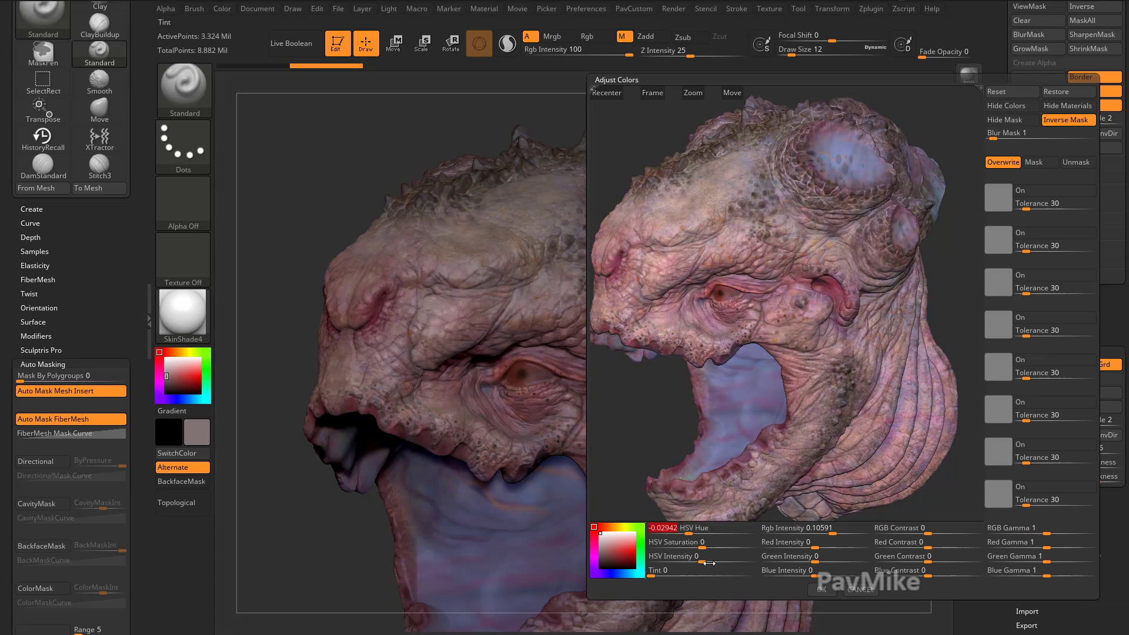
left_click(615, 527)
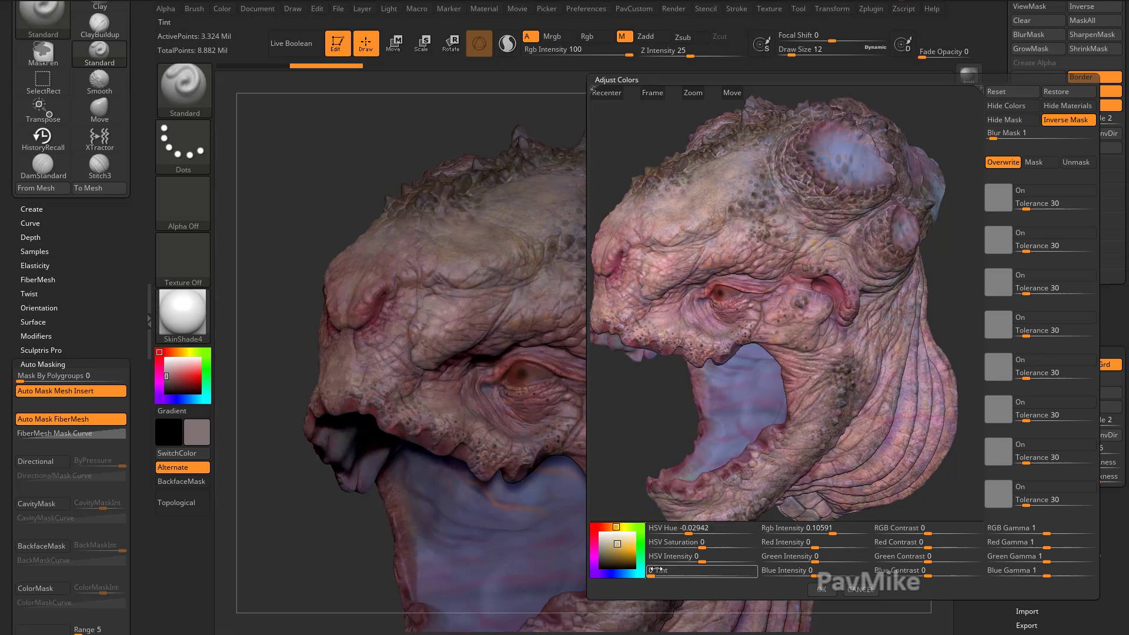
mouse_move(650, 573)
left_mouse_down()
mouse_move(670, 576)
mouse_move(638, 581)
mouse_move(751, 578)
mouse_move(643, 591)
left_mouse_up()
left_click(821, 589)
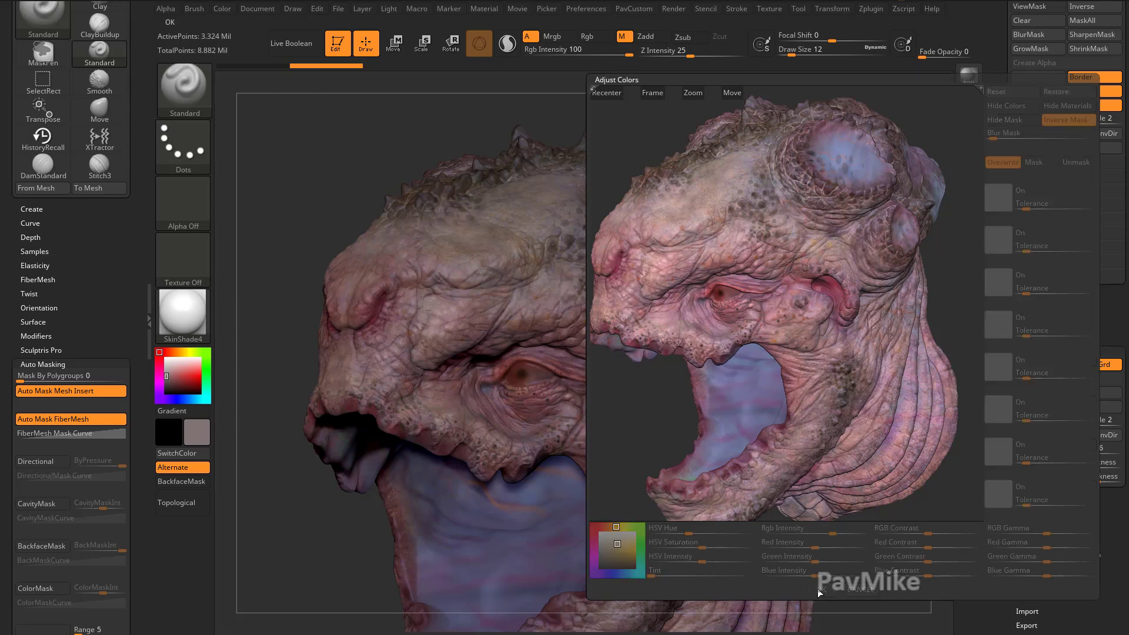
left_click_drag(868, 492, 899, 462)
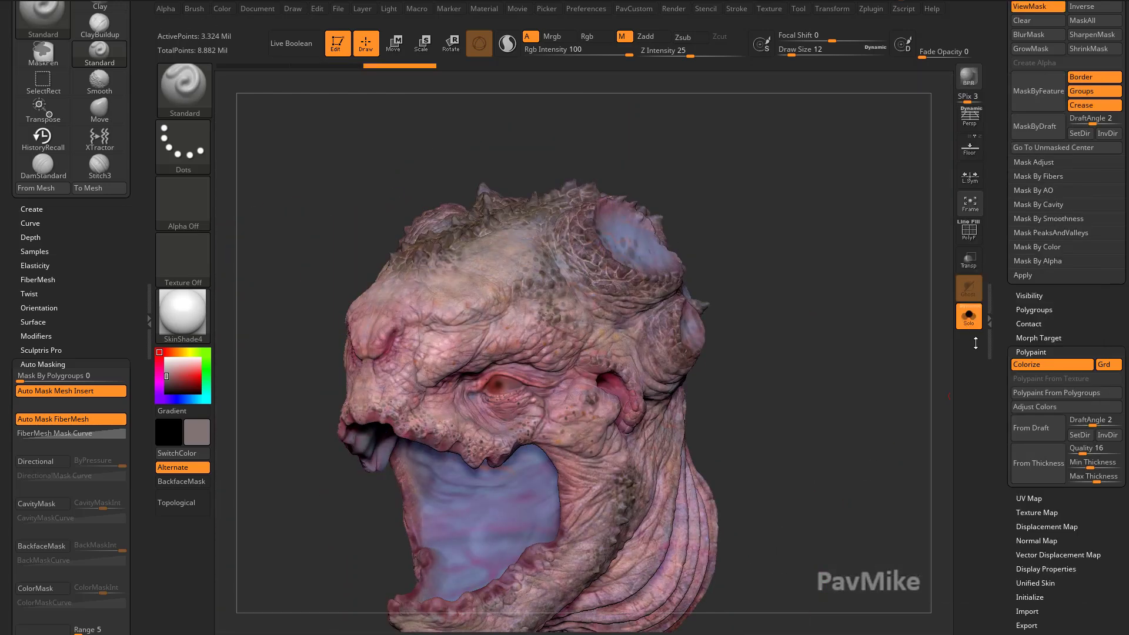
Step: Show the whole creature again and fill the torso subtool with the SkinShade4 material
left_click_drag(843, 291, 820, 282, "alt")
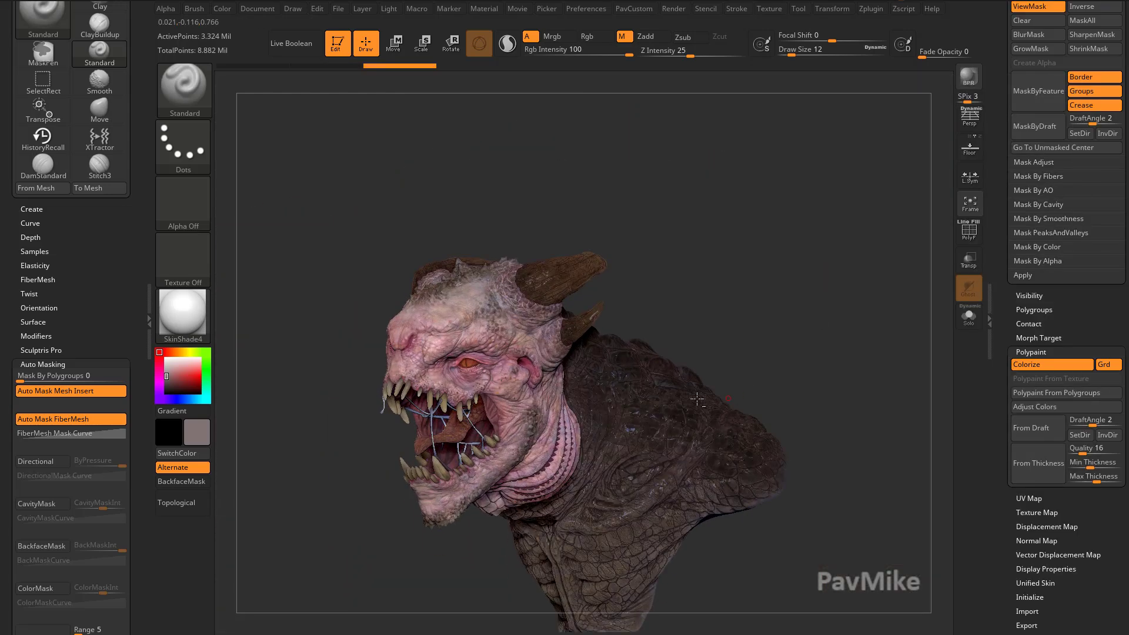
left_click(668, 392, "alt")
key("space")
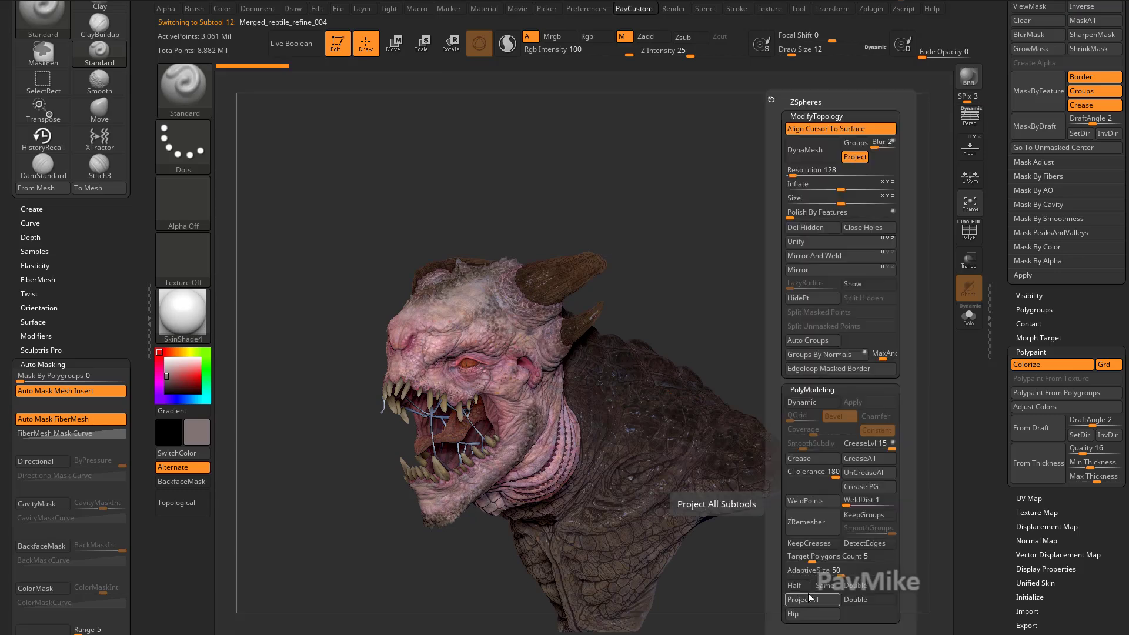
left_click(227, 9)
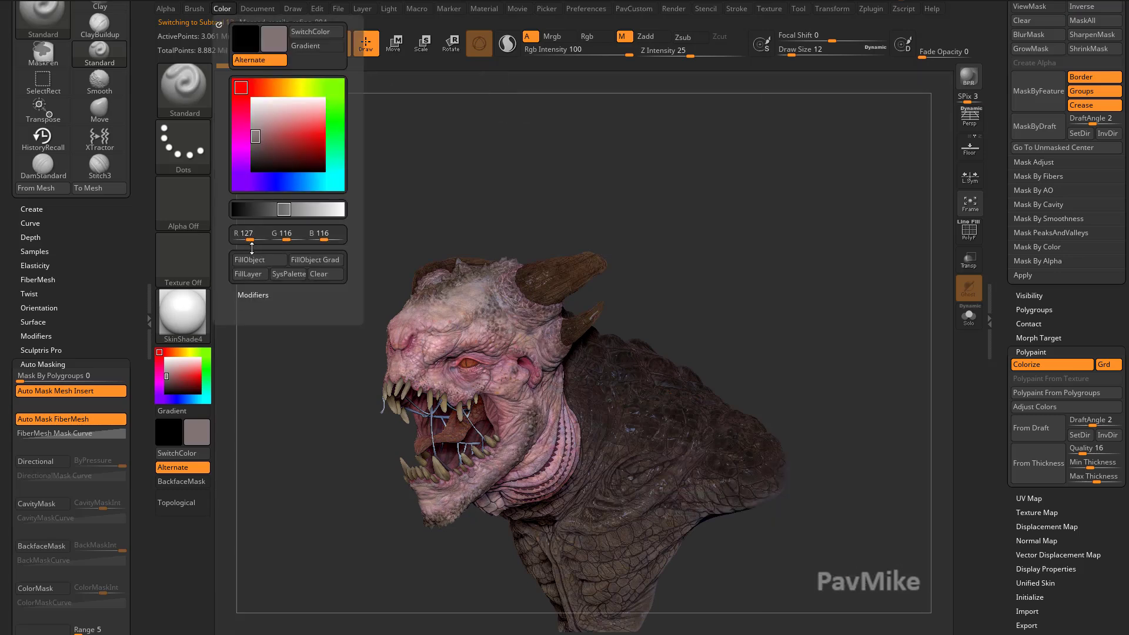
left_click_drag(769, 182, 839, 237)
Step: Fill the large horn subtool and the head spikes subtool with the SkinShade4 material
left_click(577, 183, "alt")
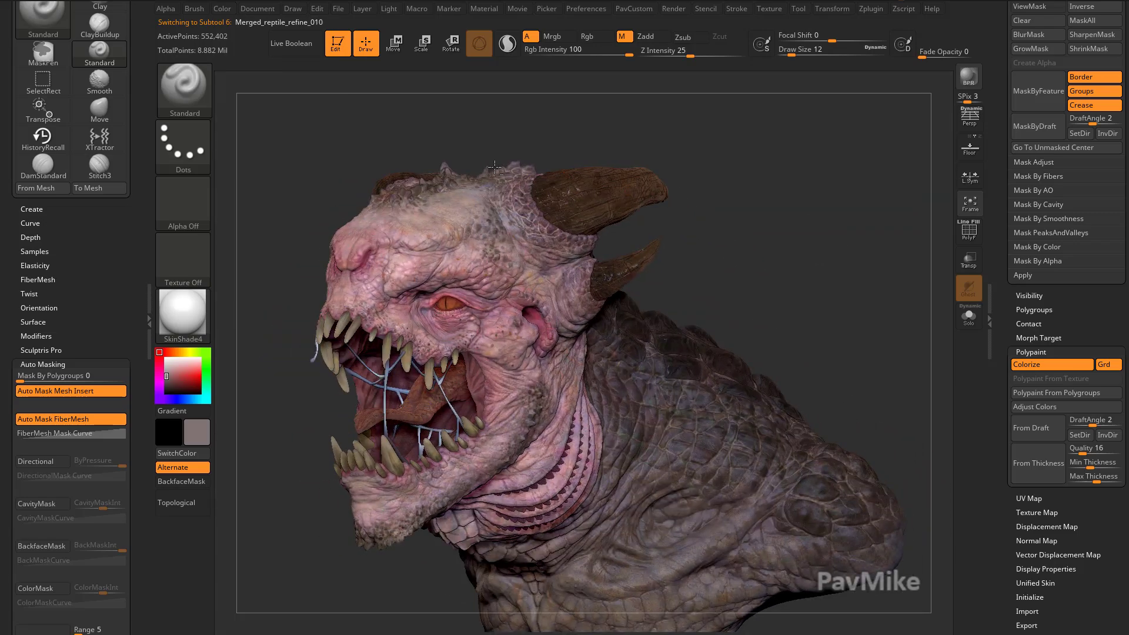
mouse_move(227, 12)
left_click(254, 260)
left_click(448, 165, "alt")
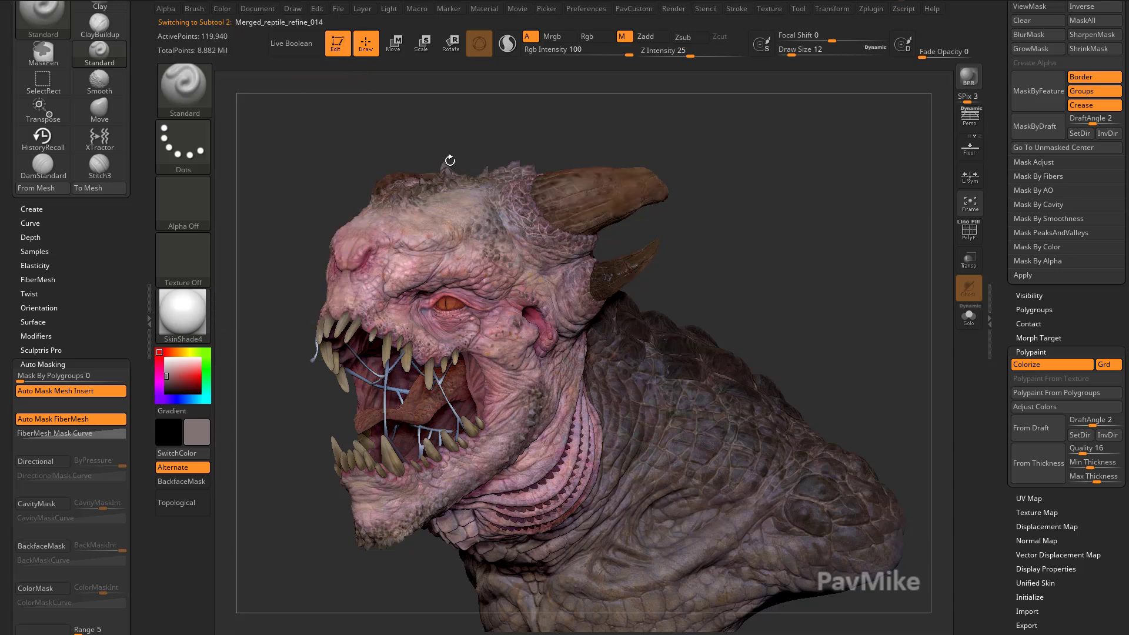
left_click_drag(771, 154, 757, 343)
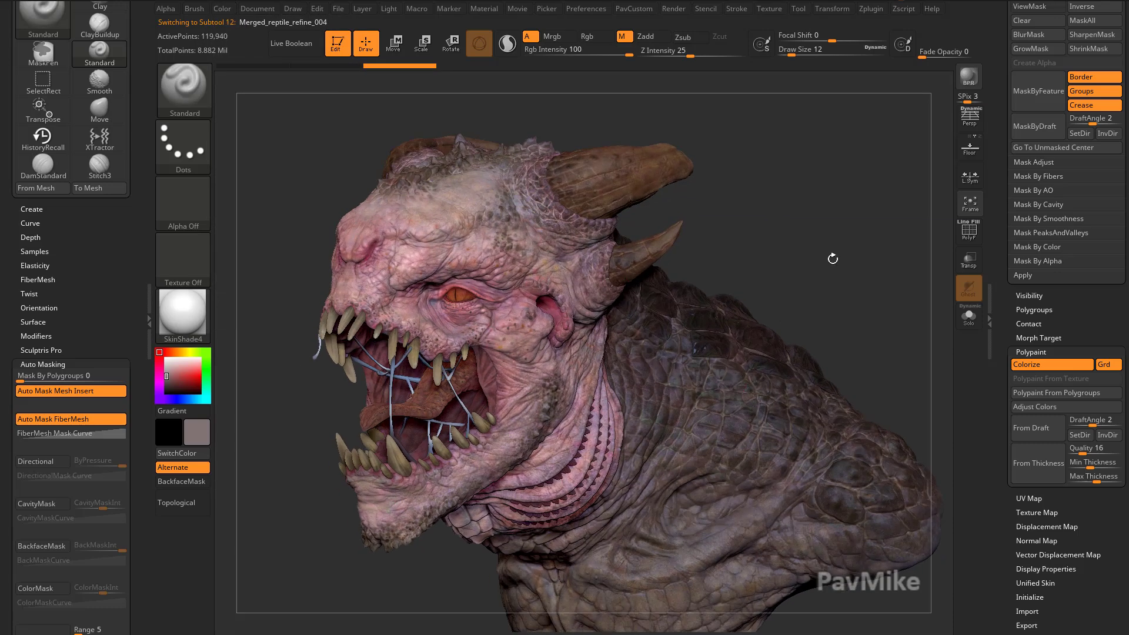
Step: Brighten the torso's polypaint by raising RGB Intensity in Adjust Colors
left_click_drag(832, 259, 800, 240, "alt")
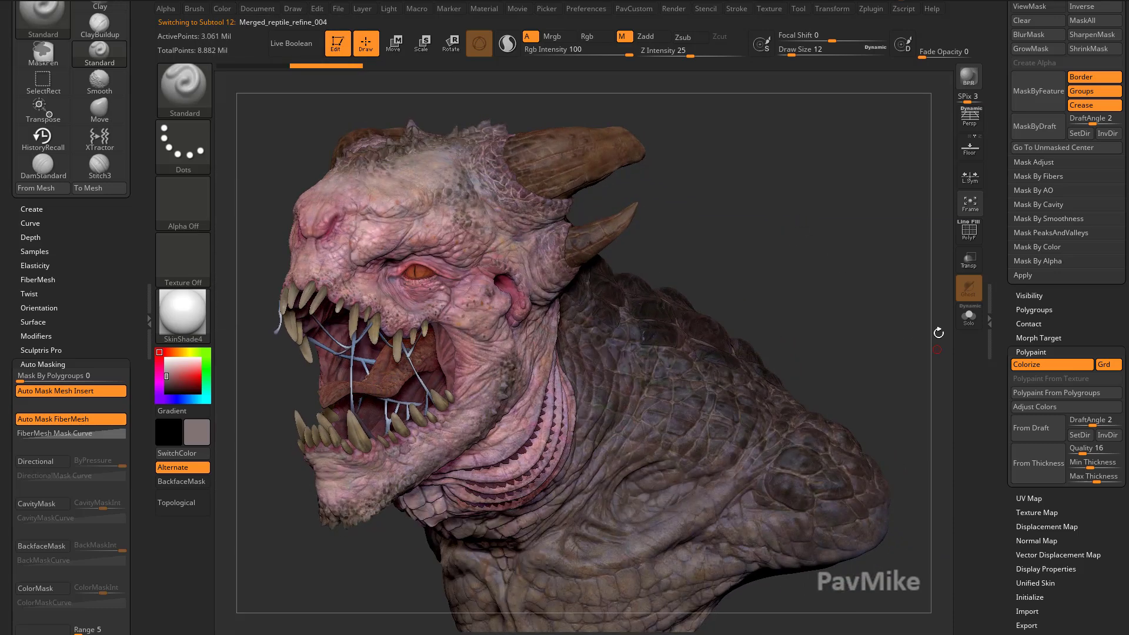
left_click(1040, 407)
left_click_drag(818, 532, 837, 532)
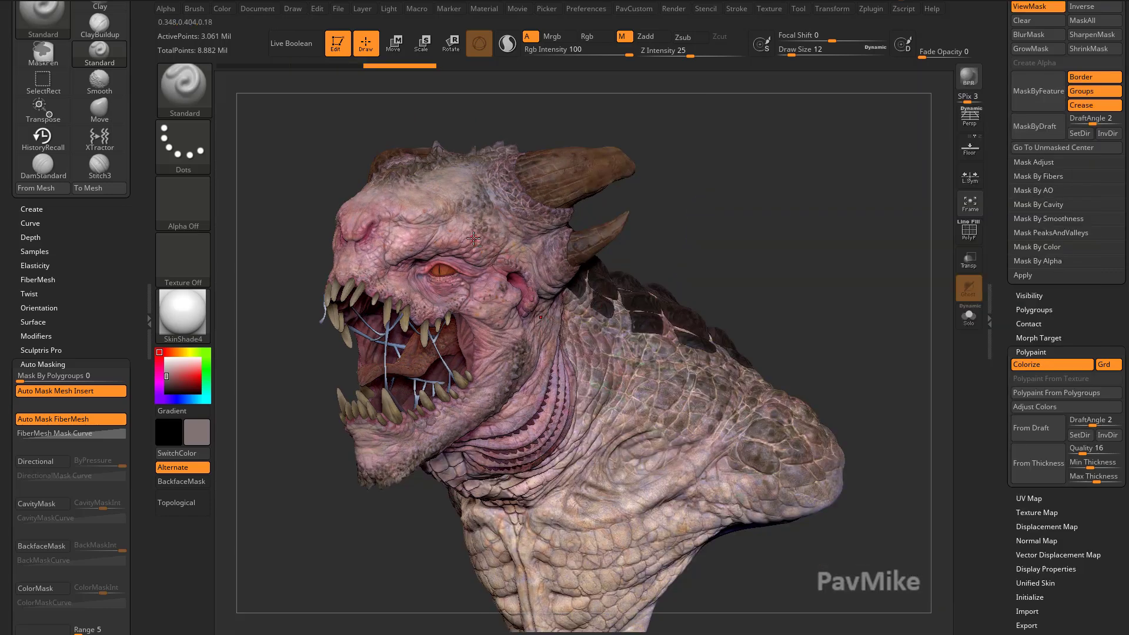
right_click_drag(703, 428, 762, 388)
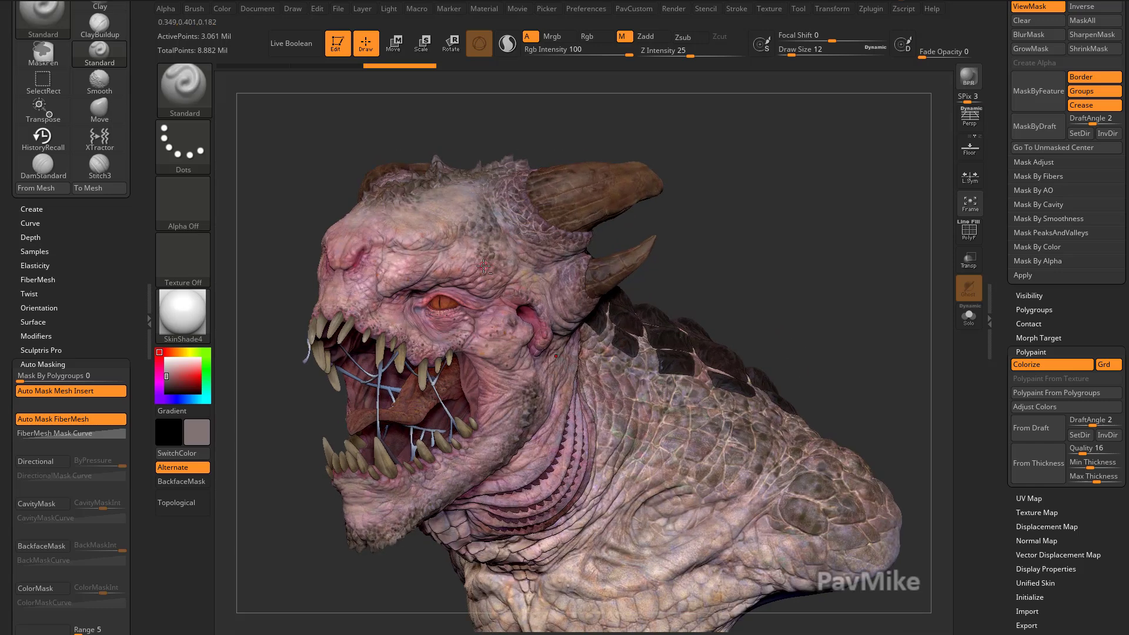
right_click_drag(766, 270, 781, 289)
Step: Select the head subtool and undo its polypaint color adjustment
key("ctrl")
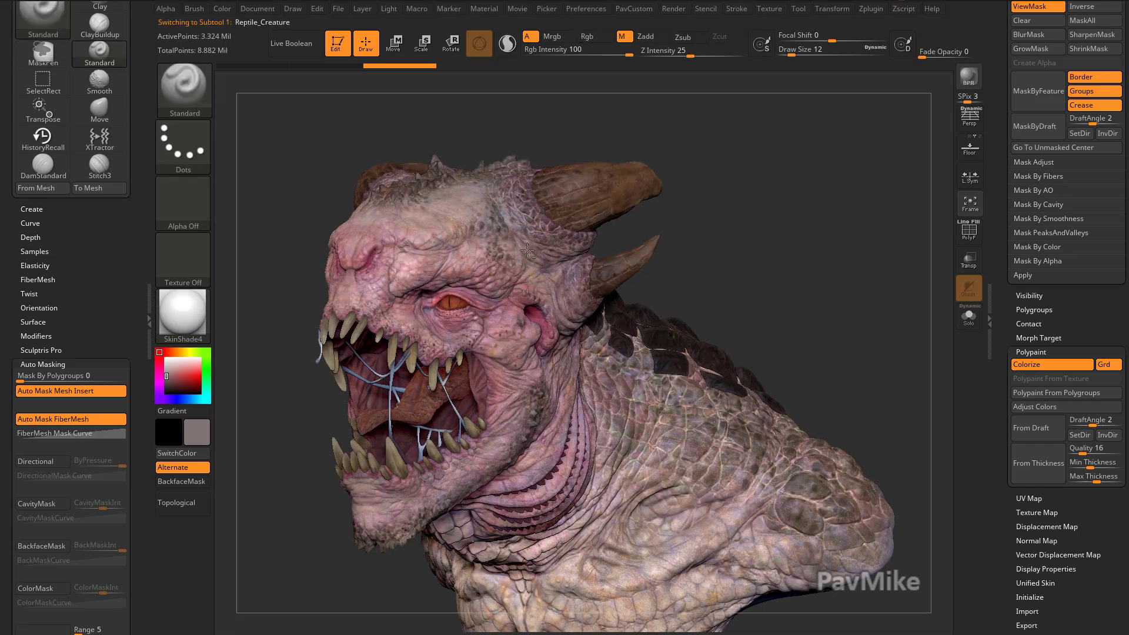
left_click(824, 257, "ctrl")
key("ctrl+z")
key("ctrl+z")
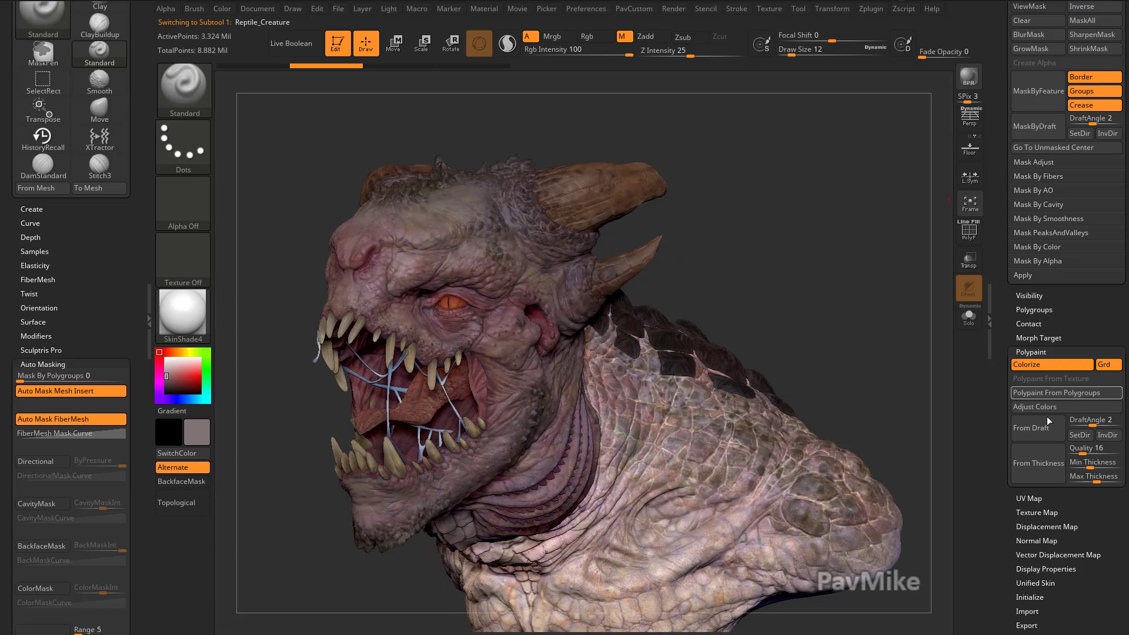
Step: Try brightening the head's polypaint with an RGB Intensity of 0.14792 in Adjust Colors, and undo it
left_click(1045, 407)
mouse_move(702, 533)
left_mouse_down()
mouse_move(714, 534)
mouse_move(701, 537)
left_mouse_up()
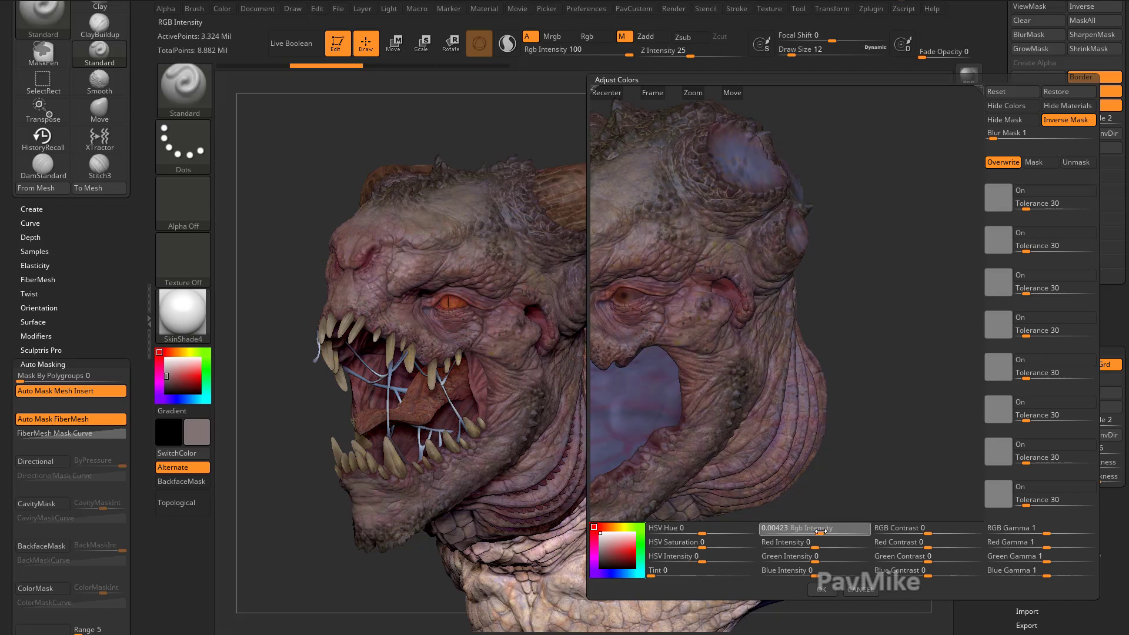
left_click_drag(814, 533, 835, 534)
left_click(821, 589)
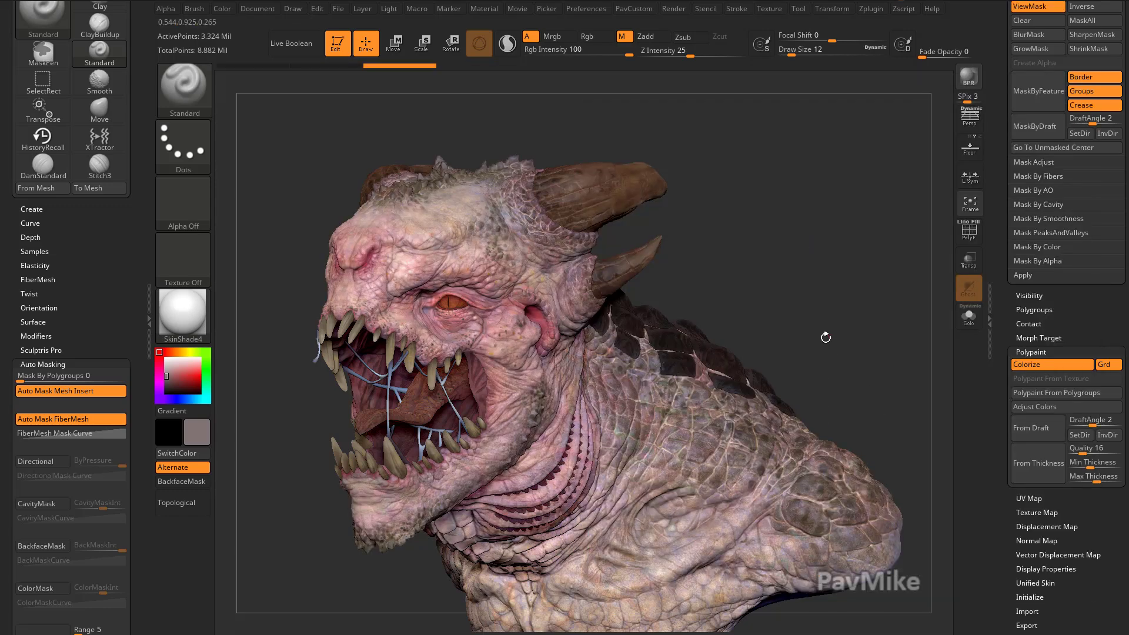
key("ctrl+z")
Step: Try brightening the head's polypaint with an RGB Intensity of 0.07734 in Adjust Colors, and undo it
left_click(1033, 407)
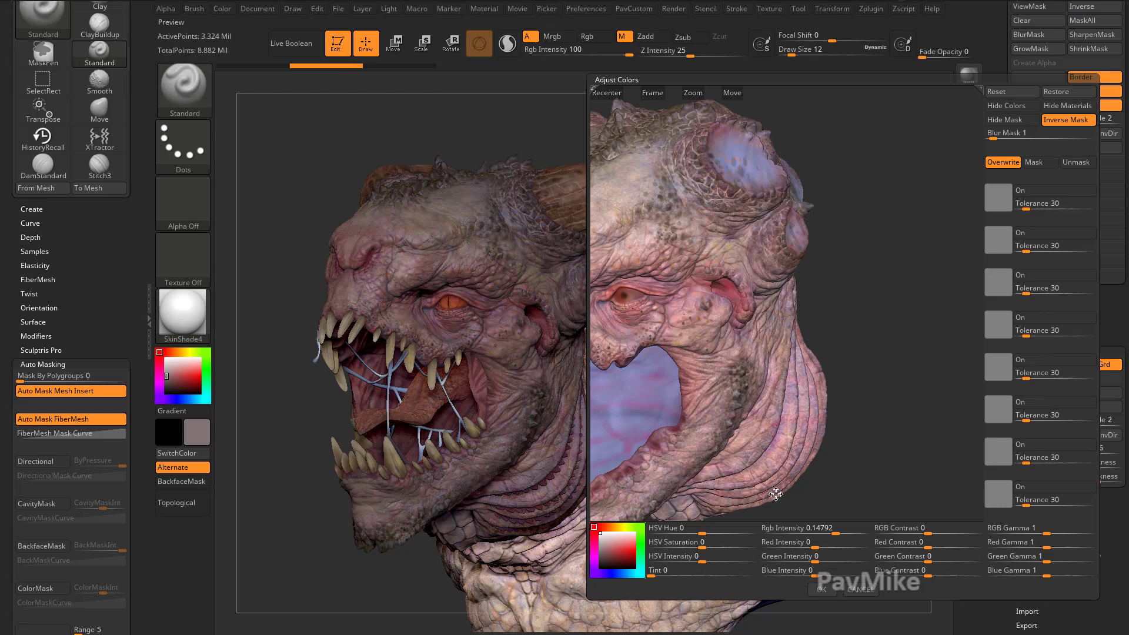
left_click_drag(816, 533, 830, 533)
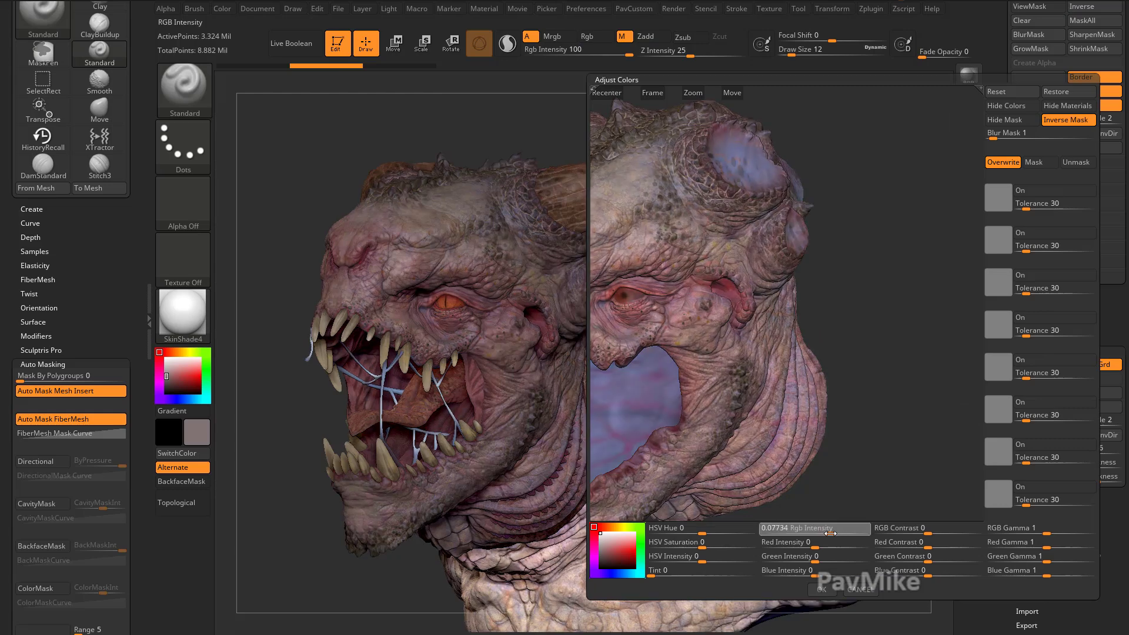
left_click(822, 590)
key("ctrl+h")
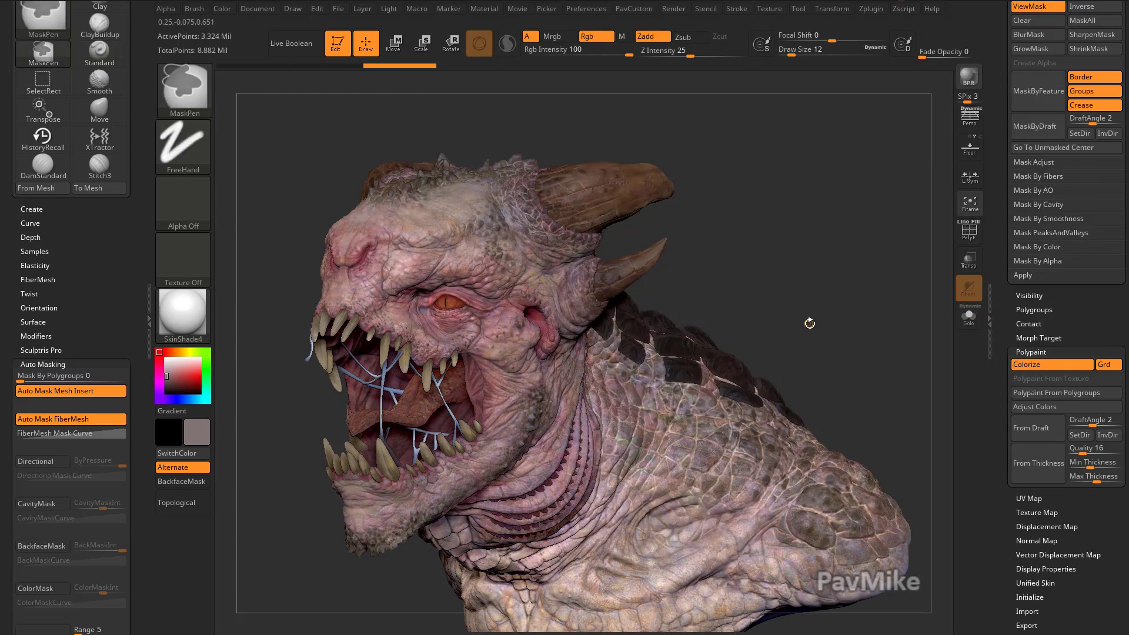
key("ctrl+h")
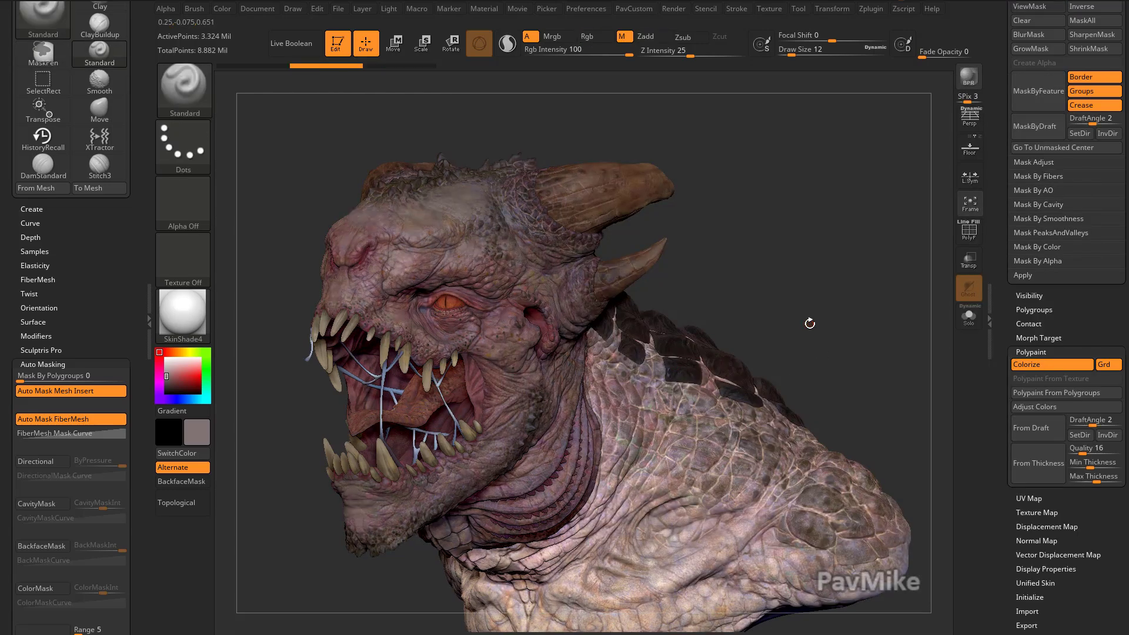
Step: Reset the Adjust Colors settings and brighten the head's polypaint by raising RGB Intensity
left_click(1037, 405)
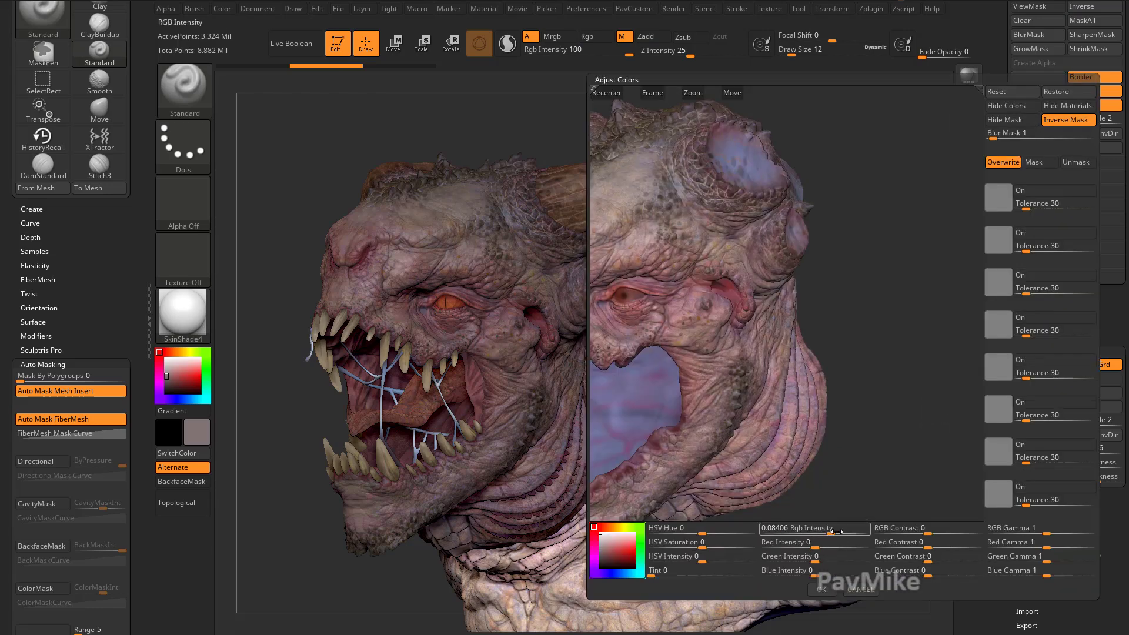
left_click_drag(834, 532, 833, 532)
left_click(1010, 93)
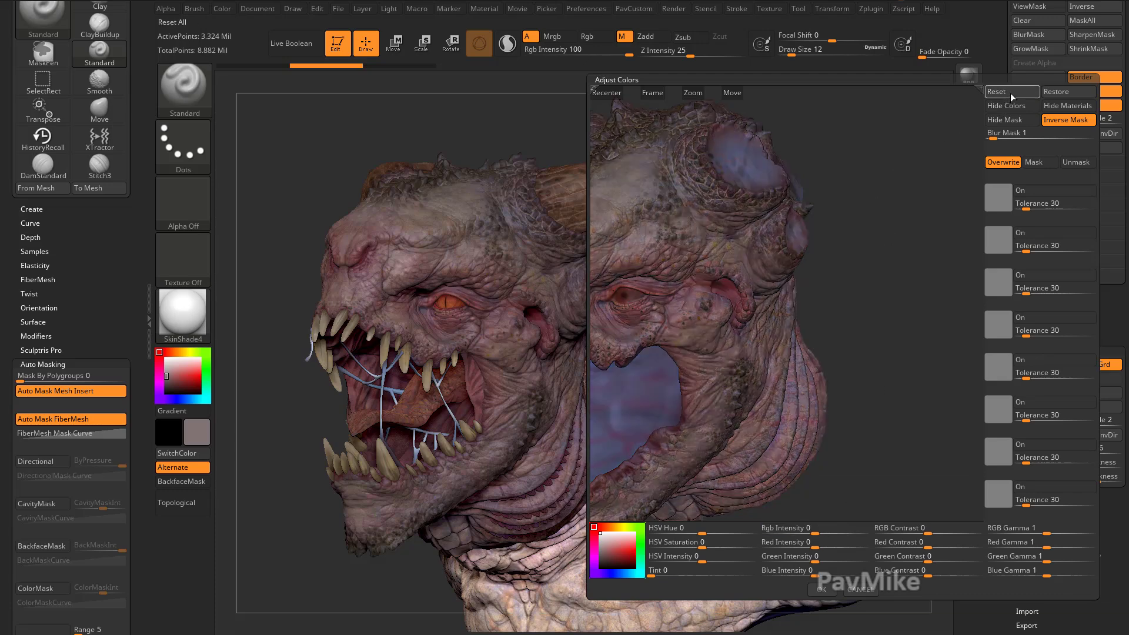
left_click_drag(833, 532, 836, 531)
left_click(821, 589)
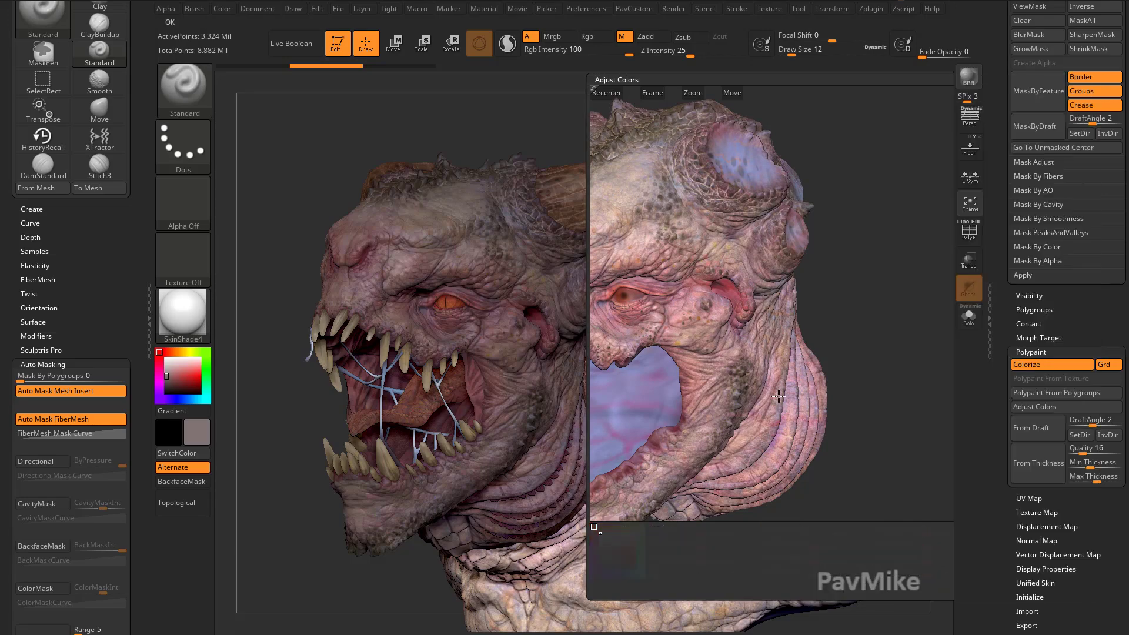
mouse_move(838, 269)
left_mouse_down()
mouse_move(912, 277)
mouse_move(917, 267)
left_mouse_up()
Step: Reset Adjust Colors for the head, pick a pink skin tone as the first masking color, and check the mask with colors hidden
left_click(1034, 407)
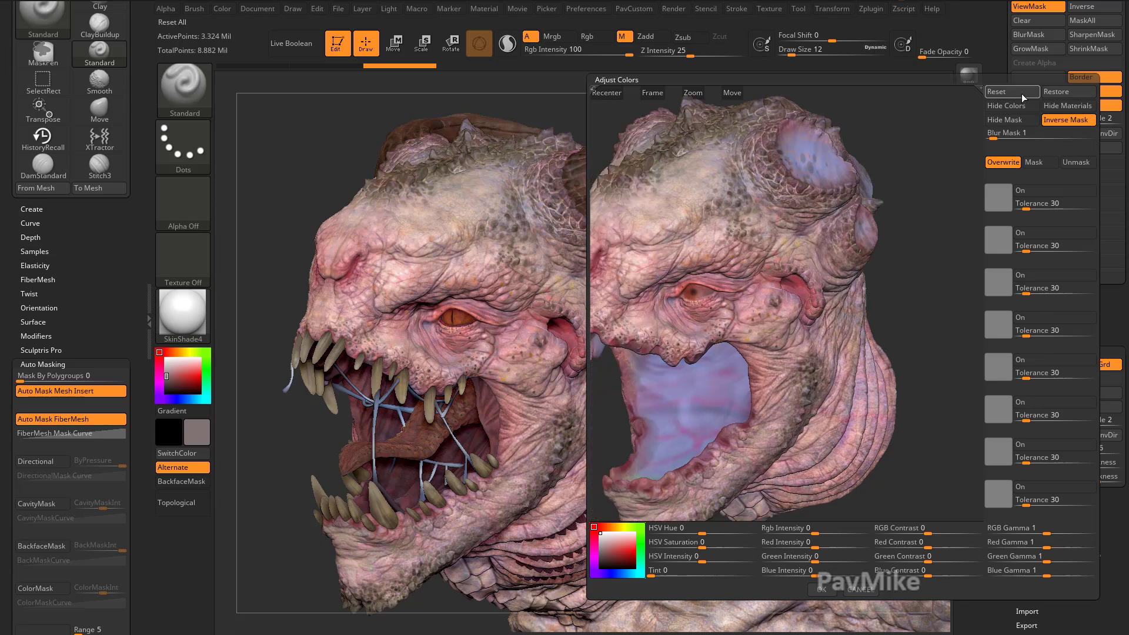
left_click(1000, 198)
left_click(723, 257)
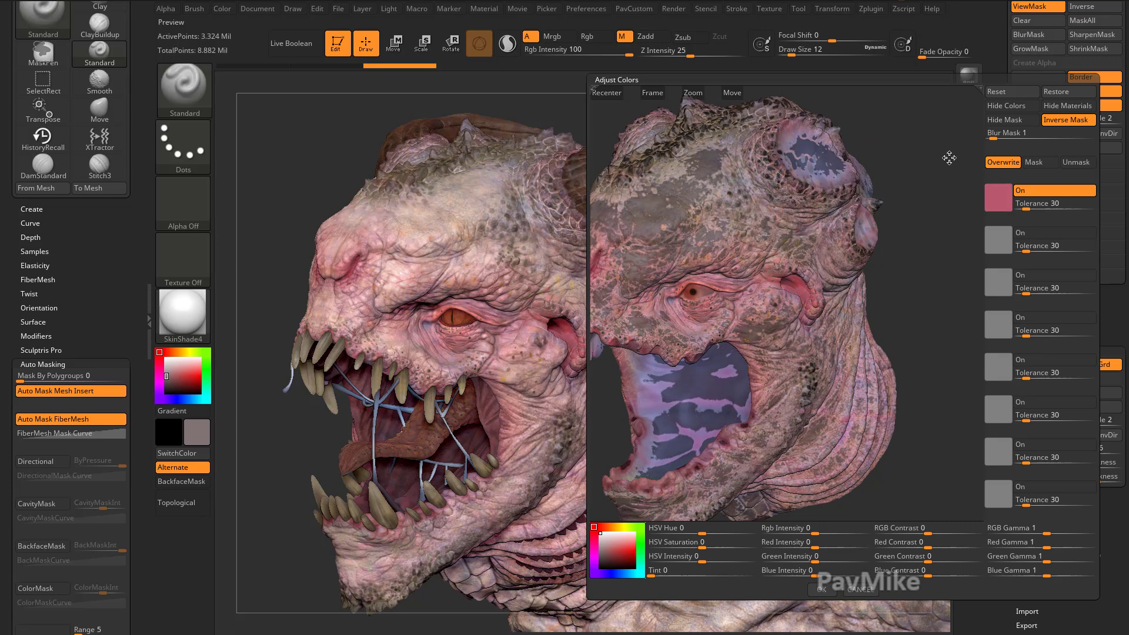
left_click_drag(949, 157, 935, 102)
left_click(994, 108)
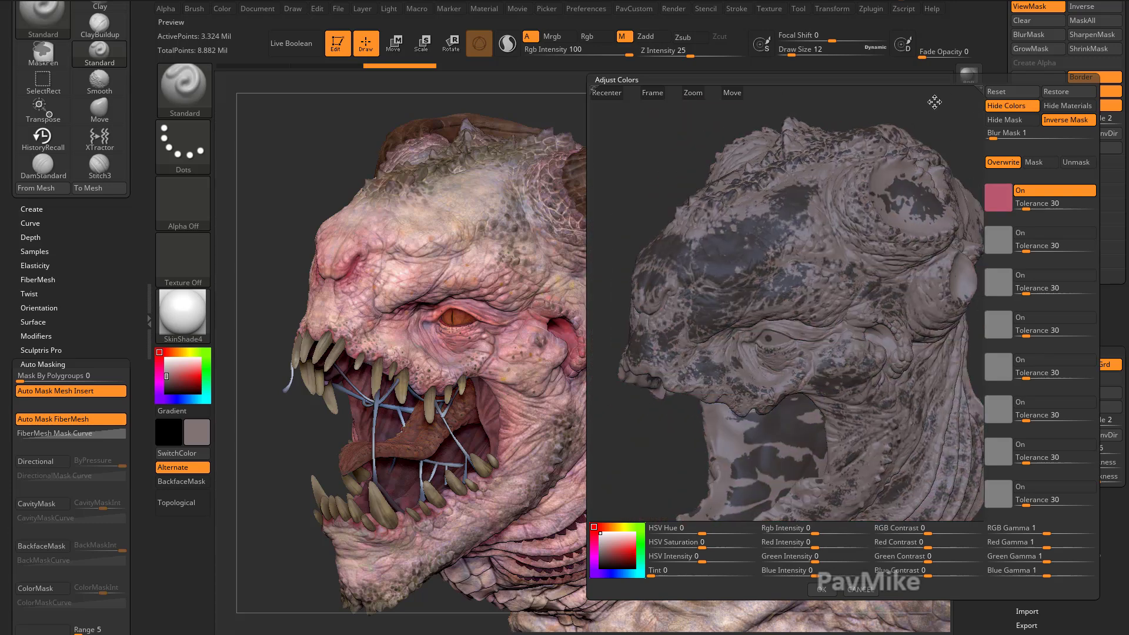
left_click(1005, 105)
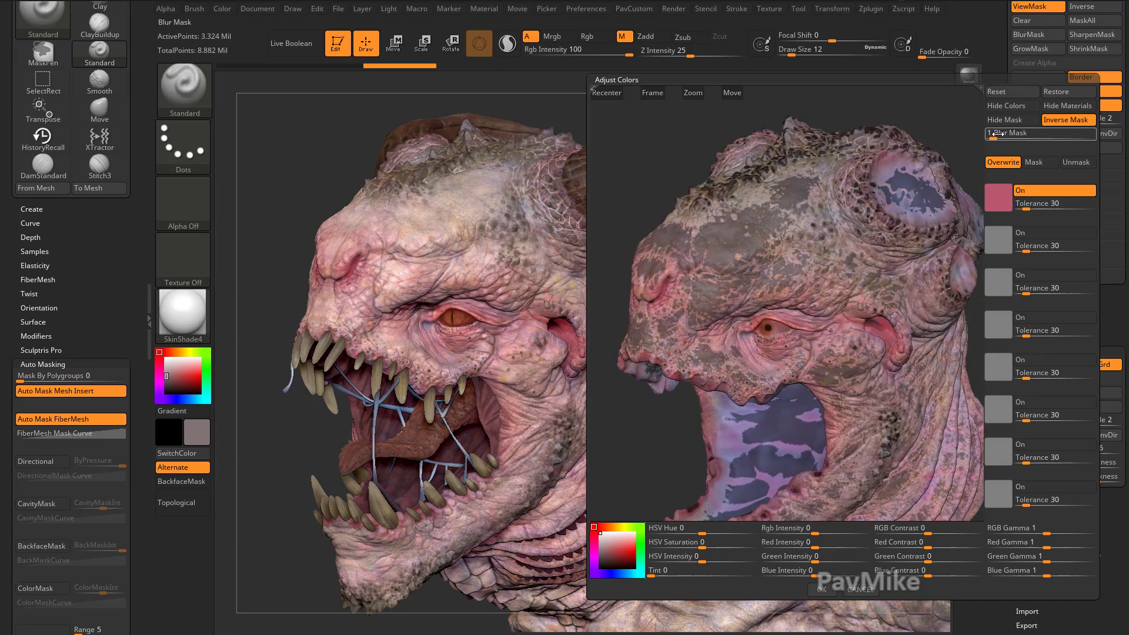
Step: Refine the pink color mask with Blur Mask 3 and Tolerance 10, and turn off Inverse Mask
left_click_drag(993, 134, 1083, 135)
left_click_drag(922, 114, 982, 161)
left_click(997, 123)
left_click(997, 120)
mouse_move(1025, 209)
left_mouse_down()
mouse_move(1039, 204)
mouse_move(1021, 208)
left_mouse_up()
left_click(1091, 120)
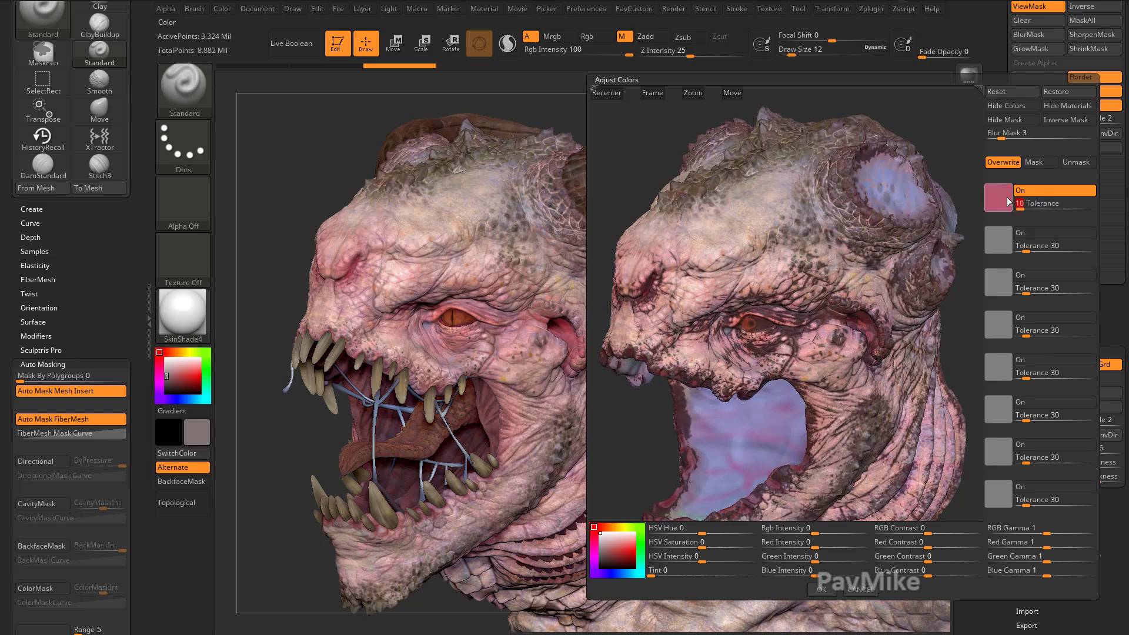
Step: Try adjusting the color-masked head with an RGB Intensity of 0.21851, and undo back to the evenly brightened polypaint
left_click_drag(814, 530, 840, 531)
left_click(821, 590)
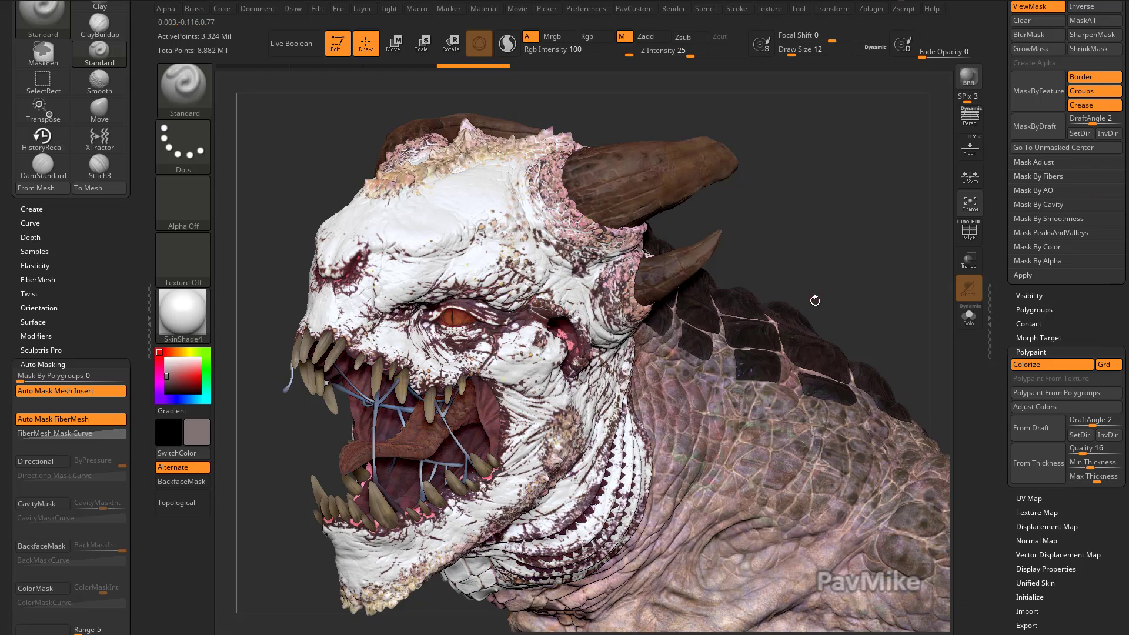
mouse_move(860, 230)
left_mouse_down()
mouse_move(874, 226)
mouse_move(854, 217)
mouse_move(794, 235)
mouse_move(671, 294)
left_mouse_up()
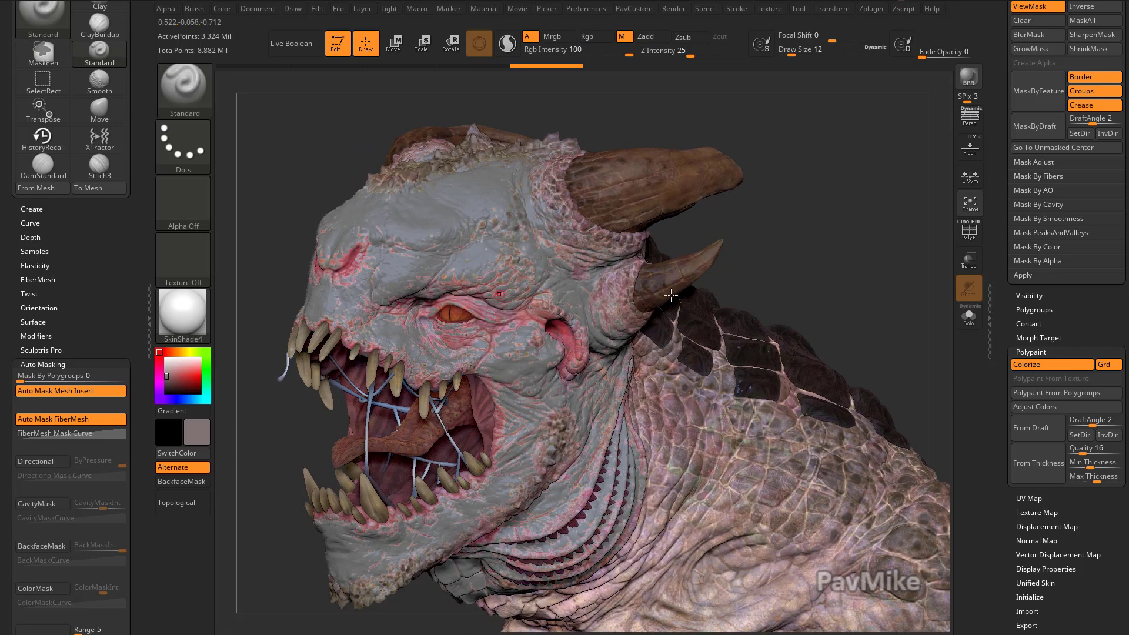
left_click(800, 232, "ctrl")
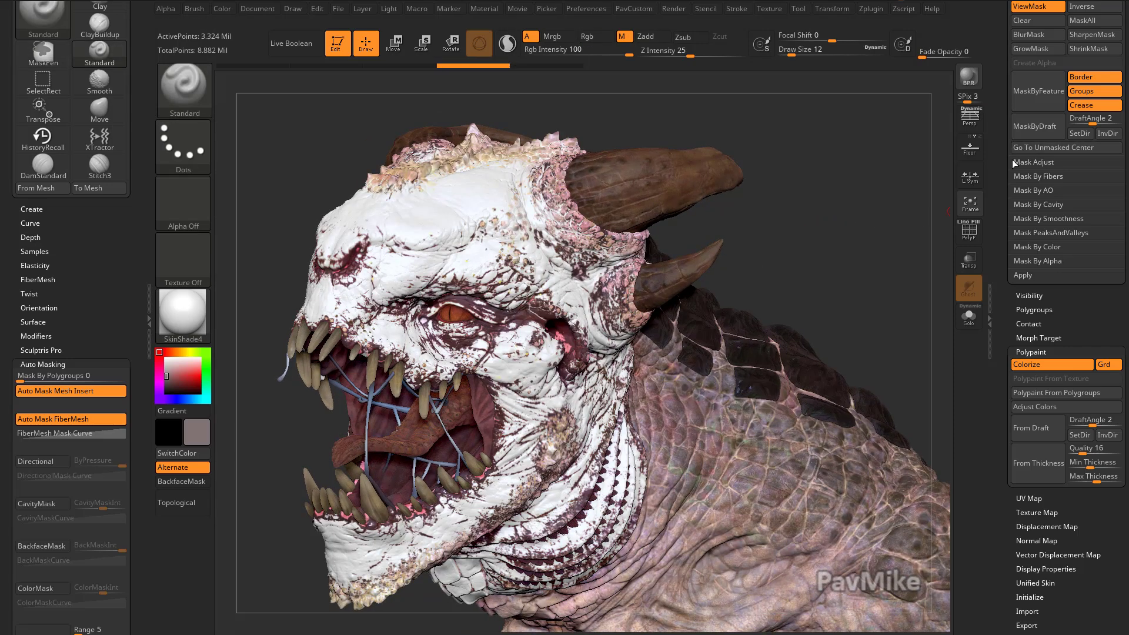
scroll(1026, 283, "up", 1)
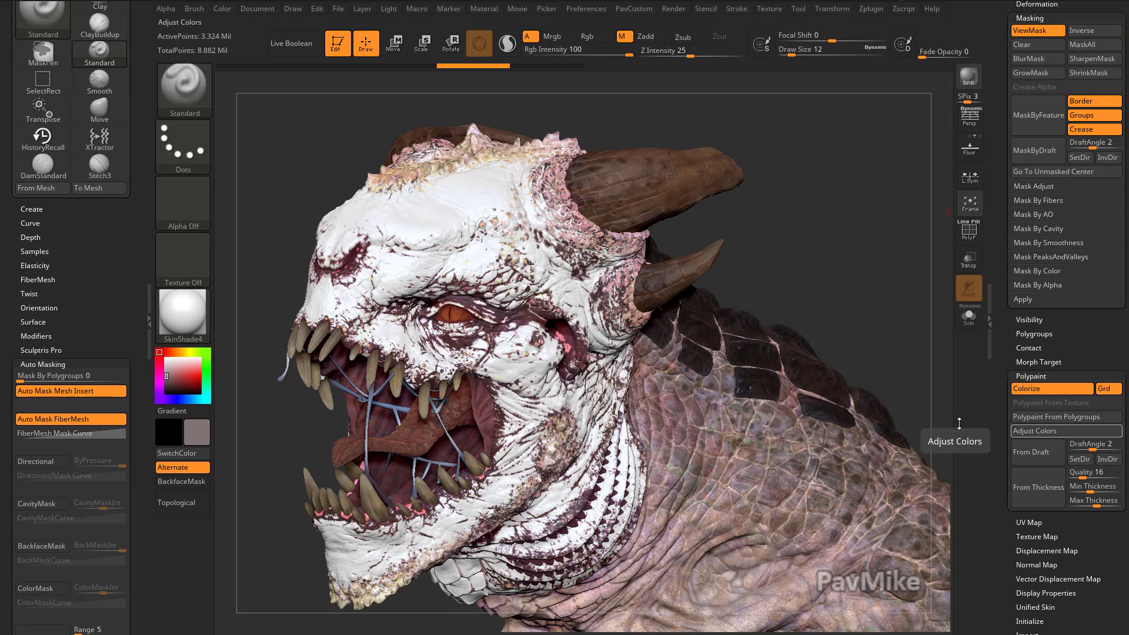
left_click_drag(785, 232, 814, 247)
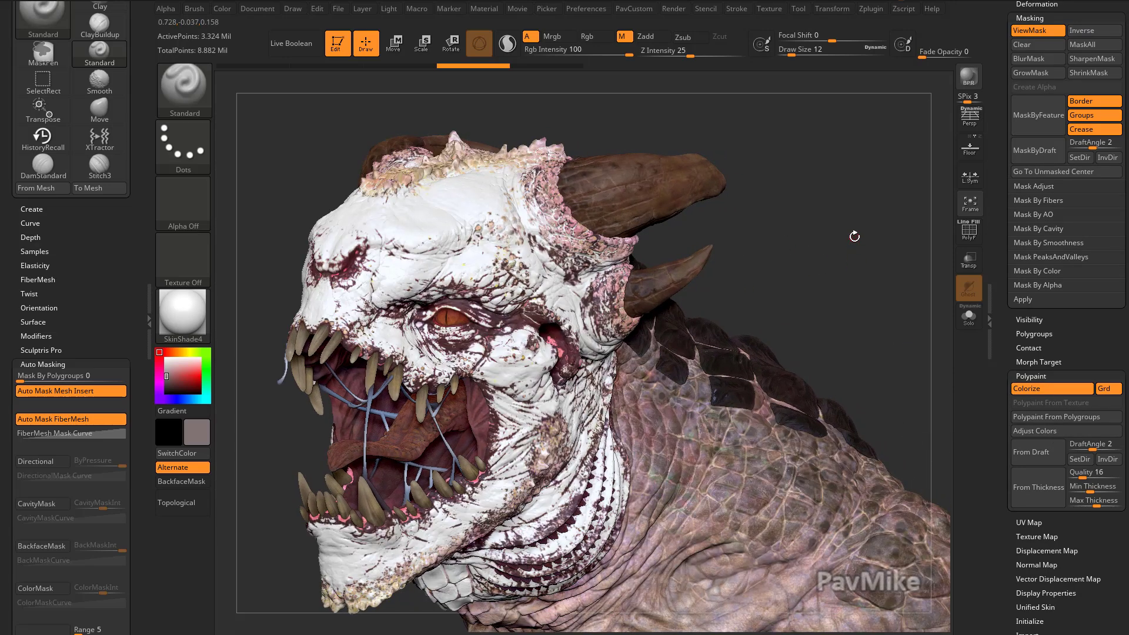
key("ctrl+z")
key("ctrl+z")
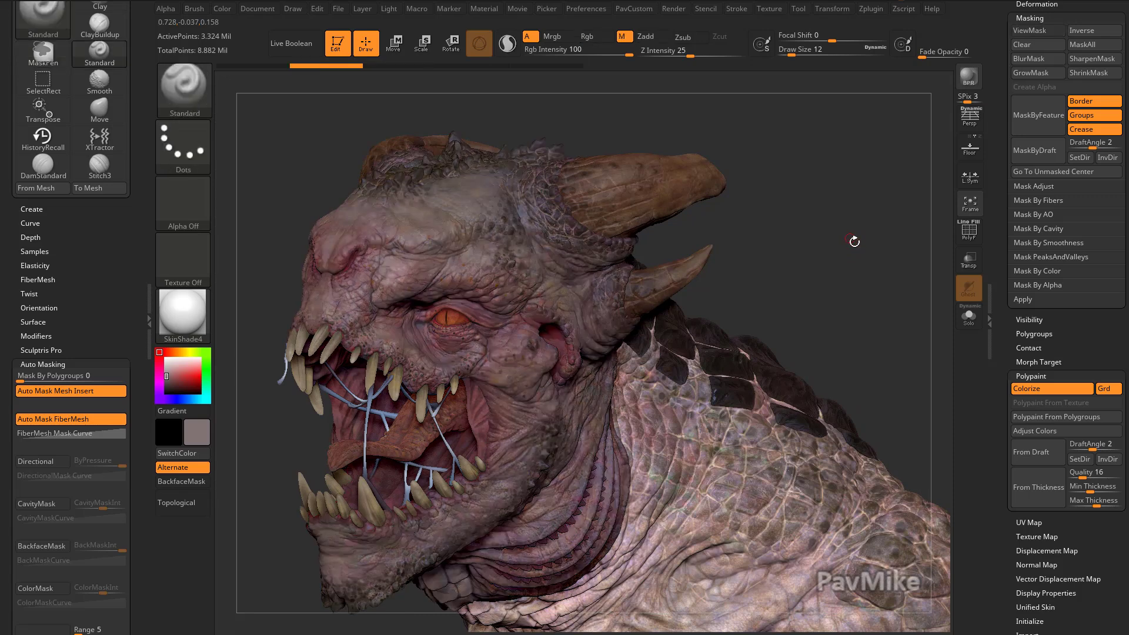
key("ctrl+shift+z")
Step: Reset Adjust Colors for the head, pick the brown of the crown scales as the first masking color, and turn off Inverse Mask
left_click(1038, 430)
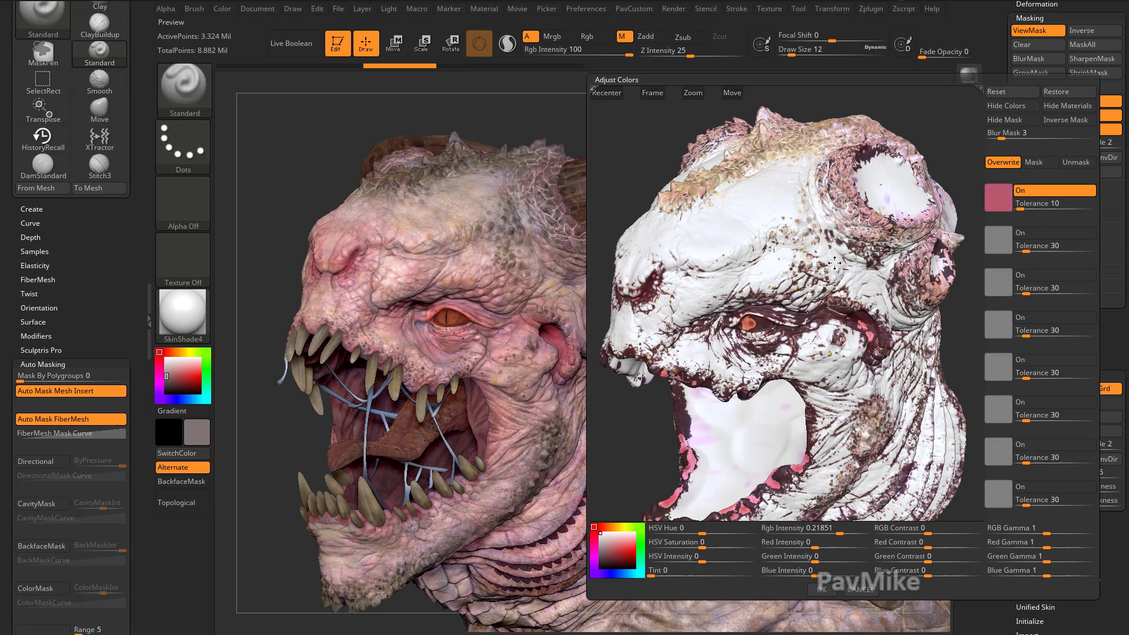
mouse_move(925, 145)
left_mouse_down()
mouse_move(958, 122)
mouse_move(961, 153)
mouse_move(937, 116)
mouse_move(953, 132)
mouse_move(914, 153)
left_mouse_up()
left_click(1000, 93)
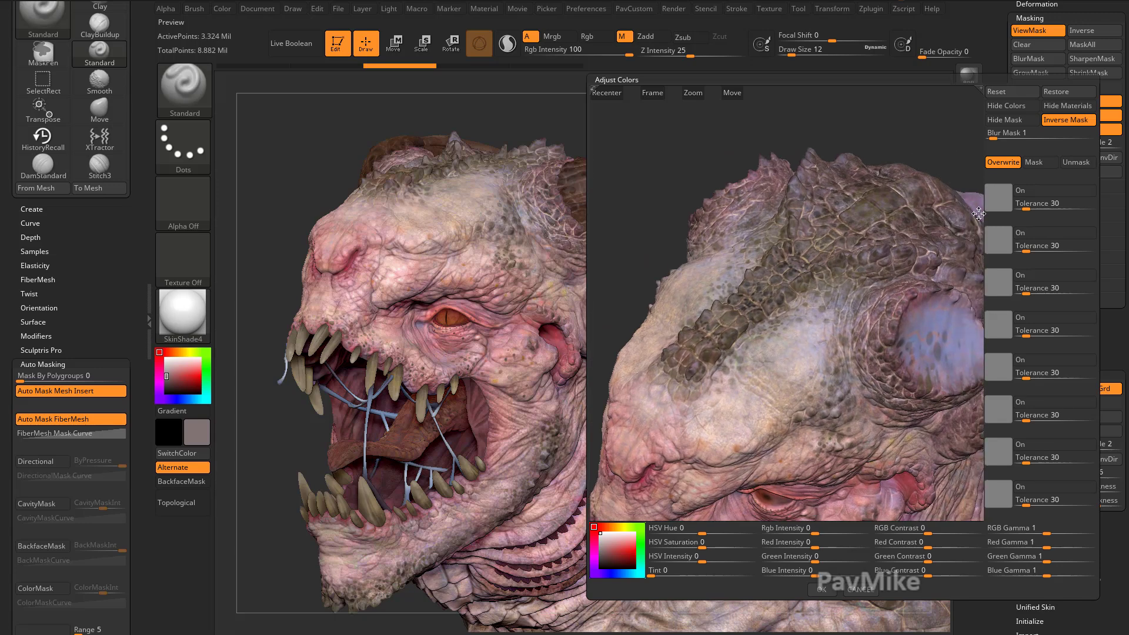
left_click(993, 201)
left_click(776, 280)
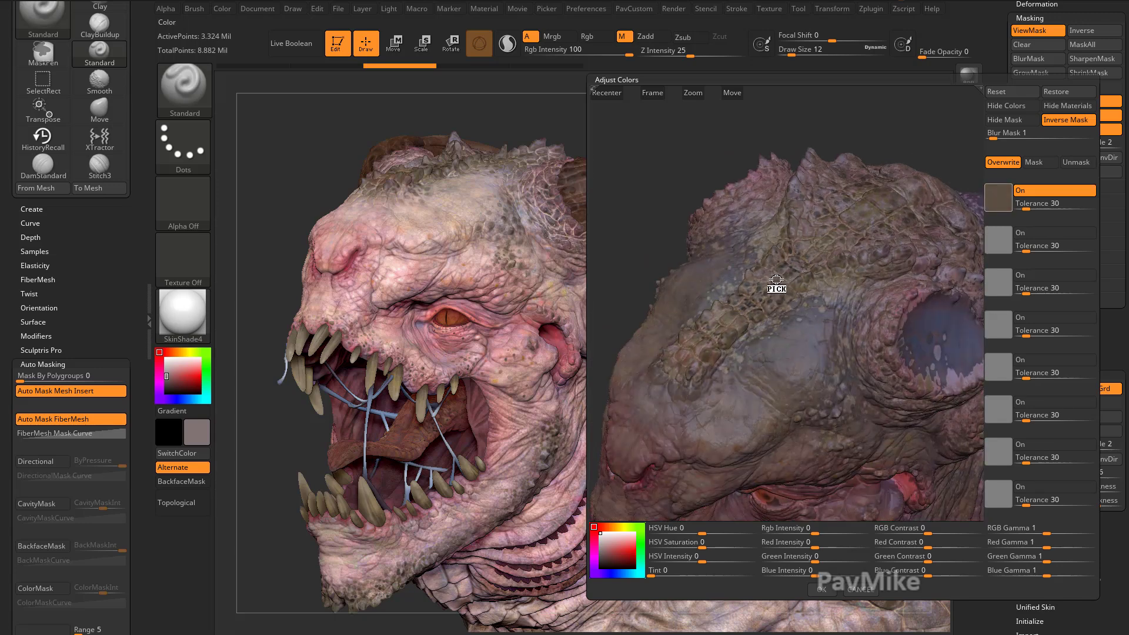
left_click(1048, 121)
left_click_drag(879, 114, 970, 254)
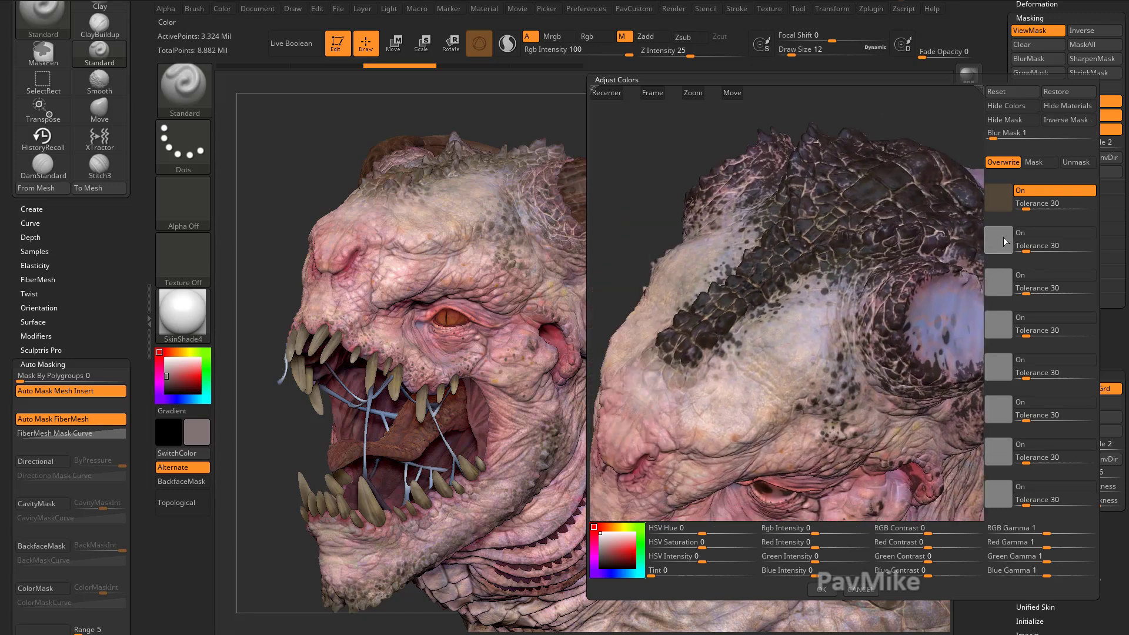
Step: Sample a forehead skin tone as the second masking color and set its Tolerance to 2
left_click(998, 240)
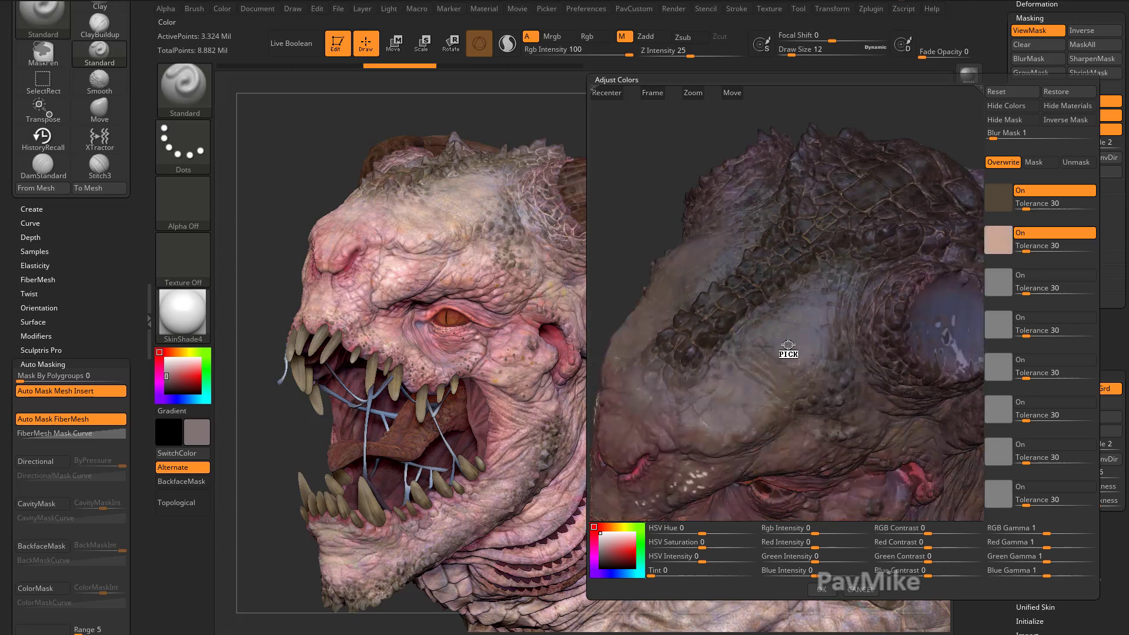
left_click(742, 319)
left_click_drag(913, 102, 912, 105)
left_click_drag(1025, 249, 1018, 247)
Step: Set the brown masking color's Tolerance to 26, and turn on Inverse Mask and Hide Mask
left_click_drag(1025, 208, 1026, 208)
left_click_drag(929, 124, 943, 126)
left_click(1062, 124)
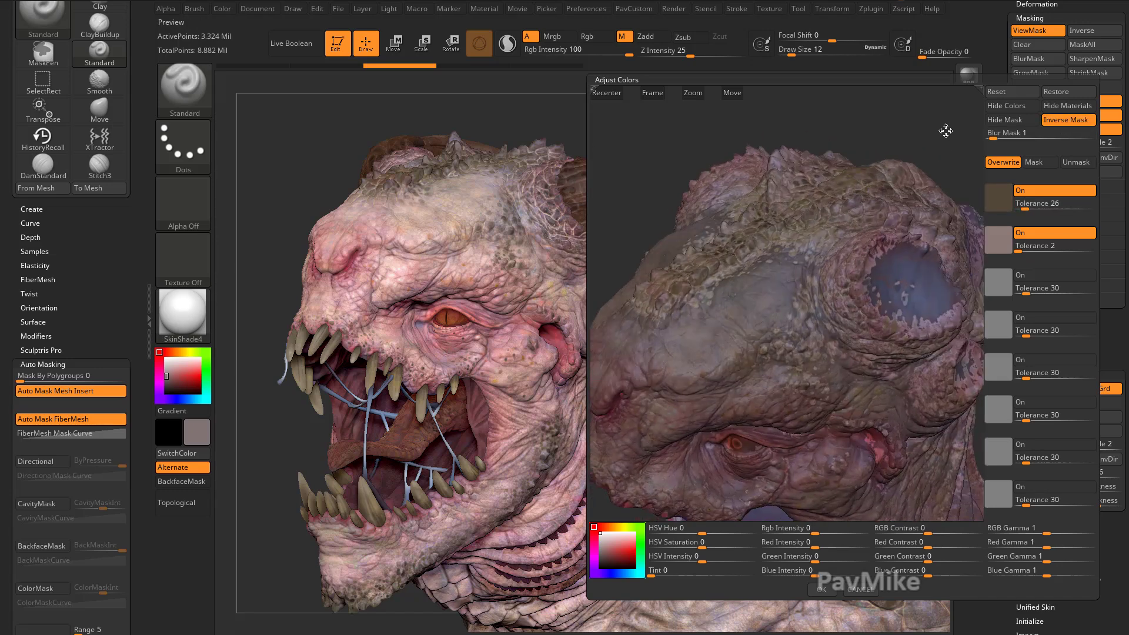
left_click(1009, 121)
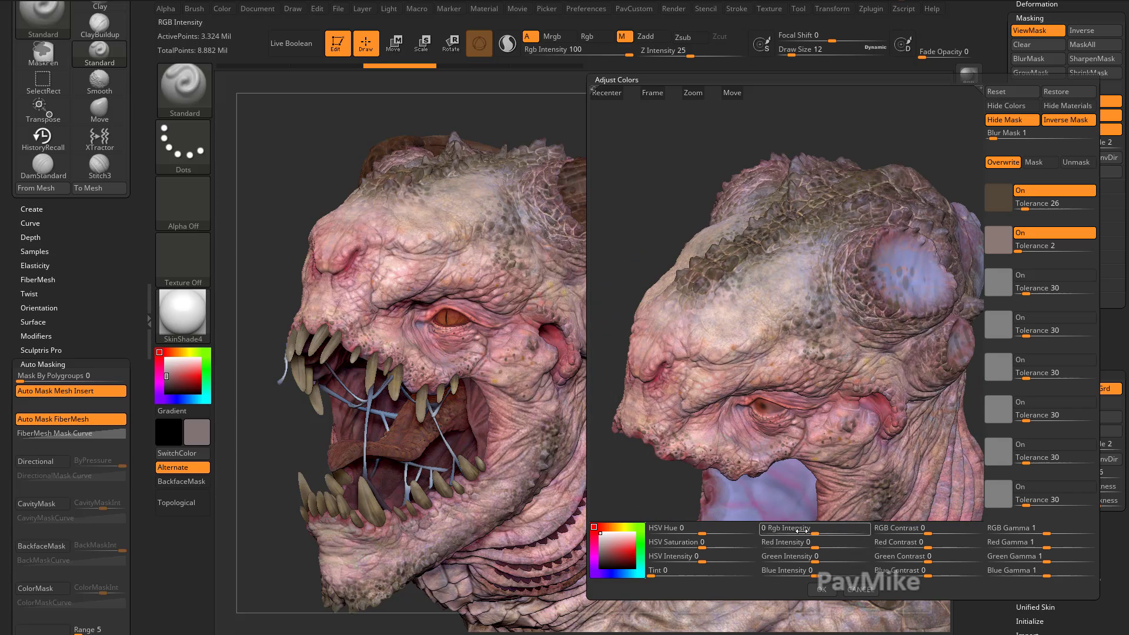
Step: Darken the brown scales with RGB Intensity -0.11375, HSV Hue -0.04553 and HSV Intensity -0.17649, and apply the adjustment
left_click_drag(801, 528, 815, 530)
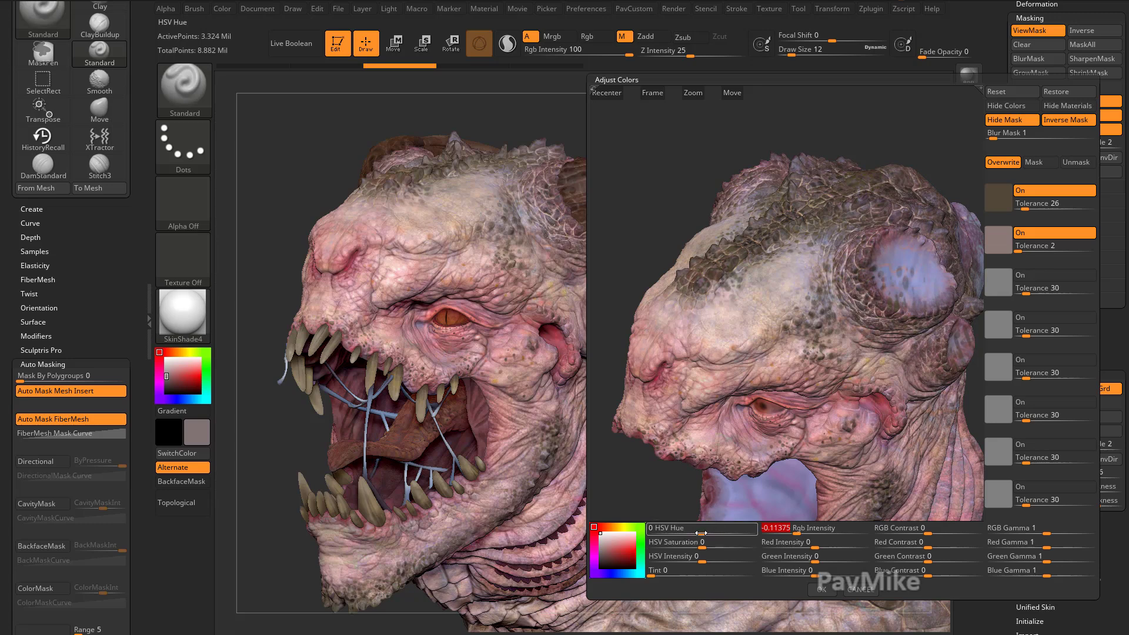
left_click_drag(705, 532, 680, 562)
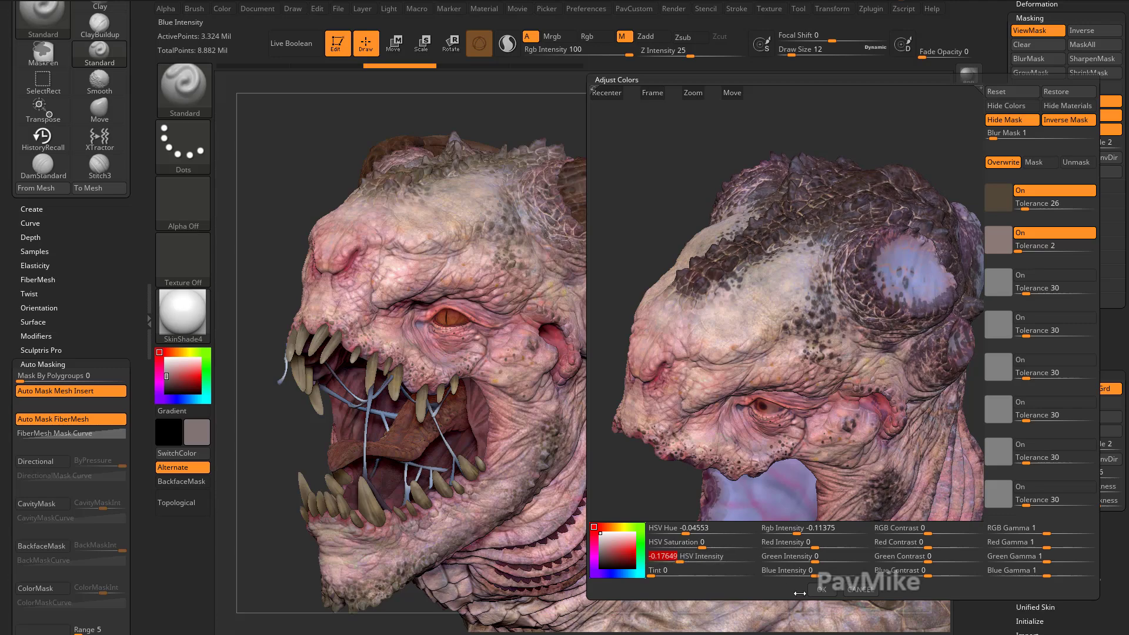
left_click(817, 592)
Step: Clear the mask from the head and set the Draw Size to 27
key("ctrl")
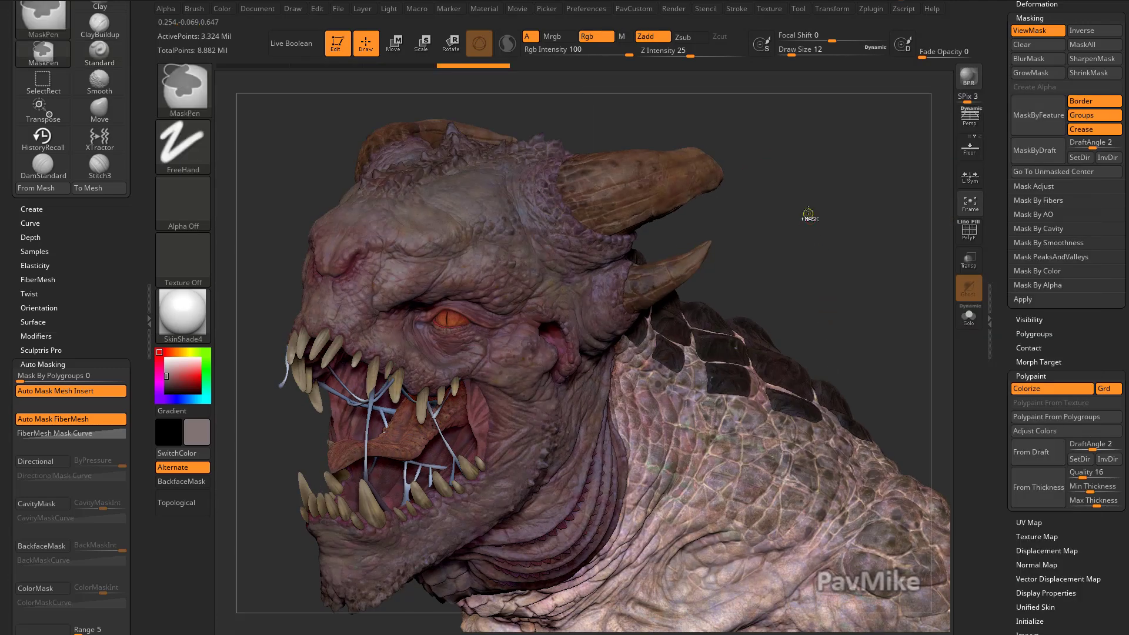
mouse_move(847, 282)
left_mouse_down()
mouse_move(935, 259)
mouse_move(867, 244)
mouse_move(767, 254)
left_mouse_up()
mouse_move(759, 182)
left_mouse_down()
mouse_move(821, 181)
mouse_move(806, 176)
mouse_move(824, 161)
mouse_move(852, 165)
mouse_move(849, 182)
mouse_move(878, 182)
left_mouse_up()
key("s")
key("ctrl+h")
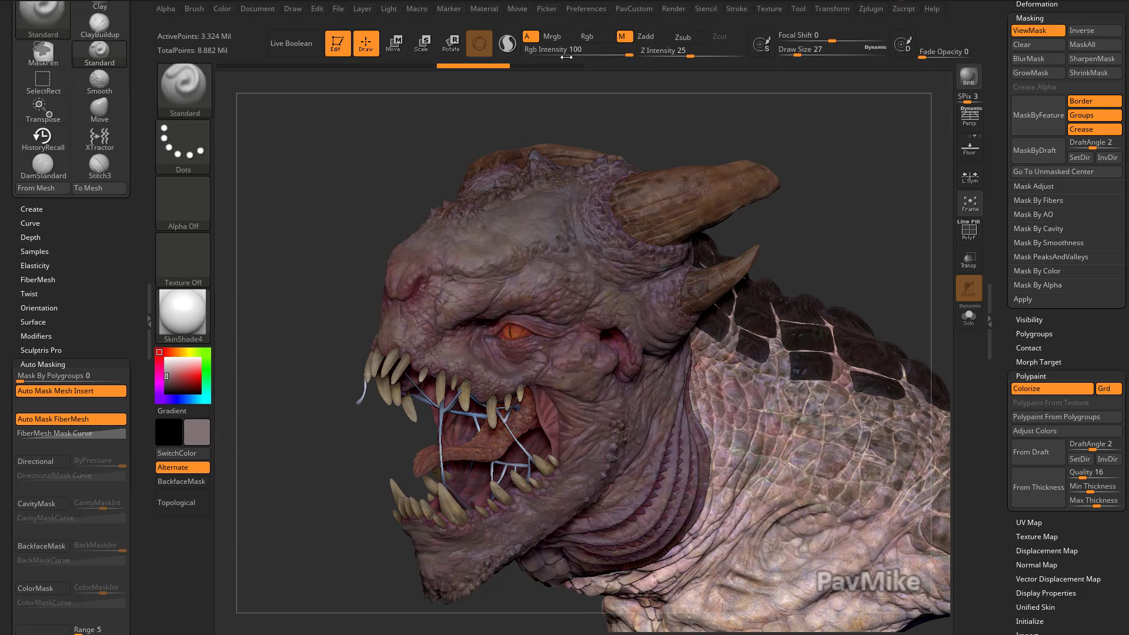
Step: Compare the head before and after darkening, mark the earlier undo history state as the recall source, and return to the latest state
left_click(420, 66)
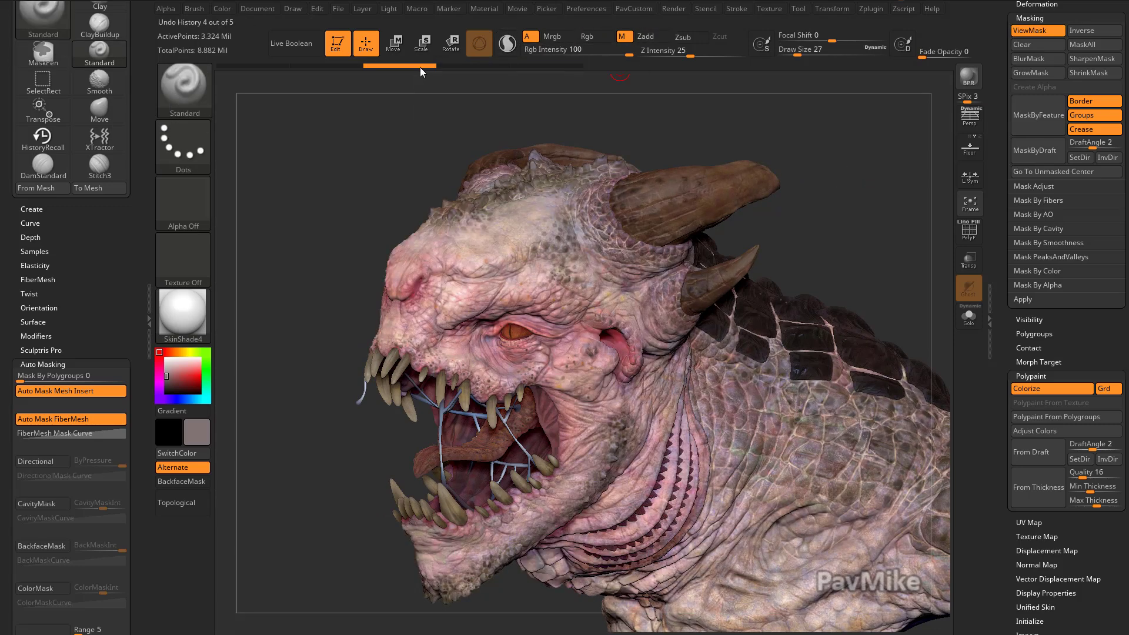
left_click(562, 66)
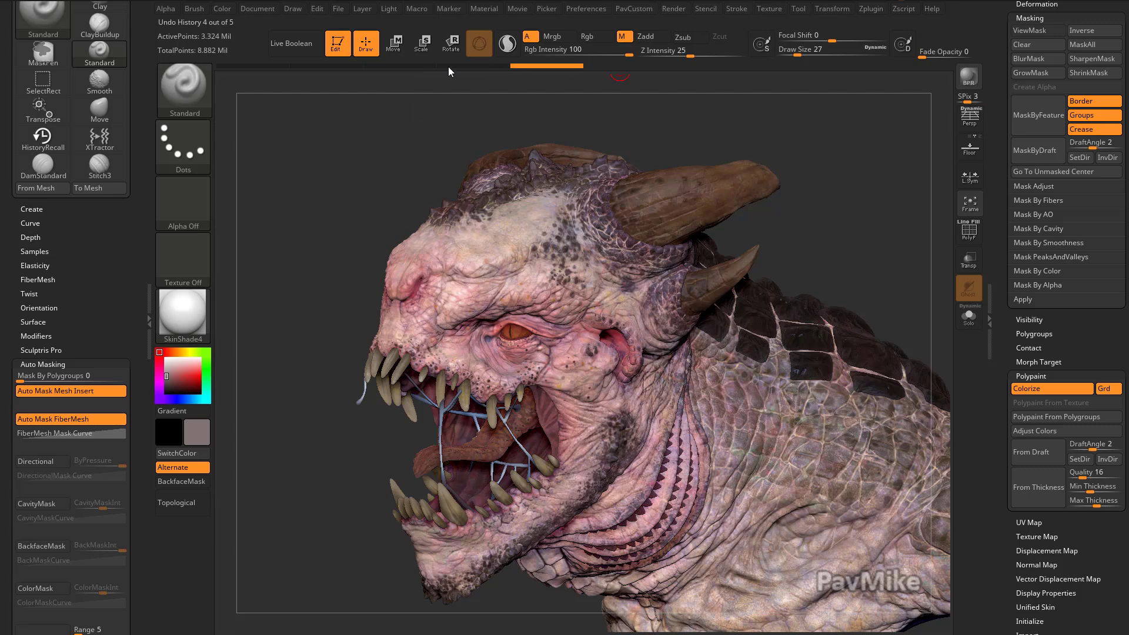
left_click(448, 66)
left_click(556, 65)
left_click_drag(526, 69, 402, 71)
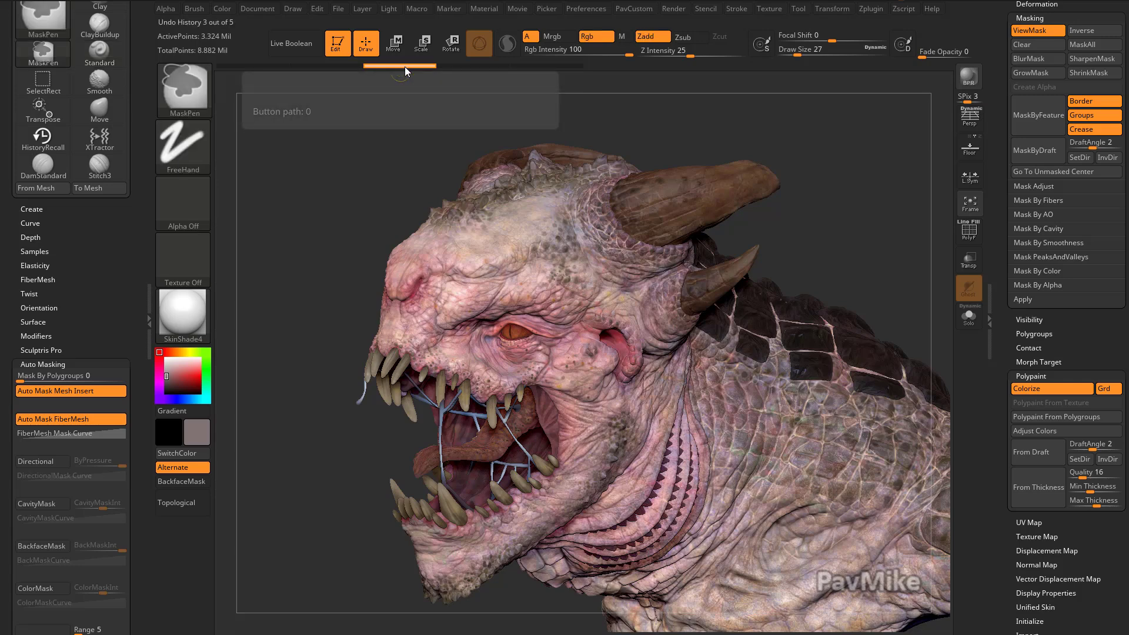
left_click(556, 66)
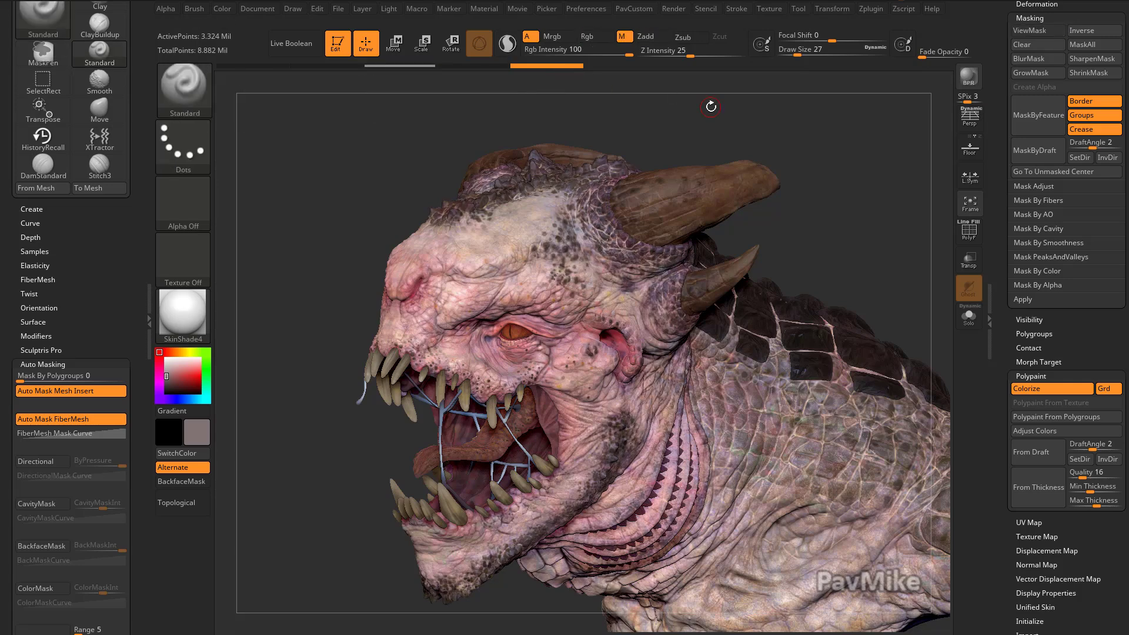
Step: Paint the marked earlier polypaint back onto part of the head's crown with the HistoryRecall brush at Draw Size 33
key("b")
key("h")
key("r")
mouse_move(876, 260)
left_mouse_down()
mouse_move(660, 83)
mouse_move(622, 80)
mouse_move(703, 116)
mouse_move(714, 168)
left_mouse_up()
key("s")
left_click_drag(624, 317, 630, 318)
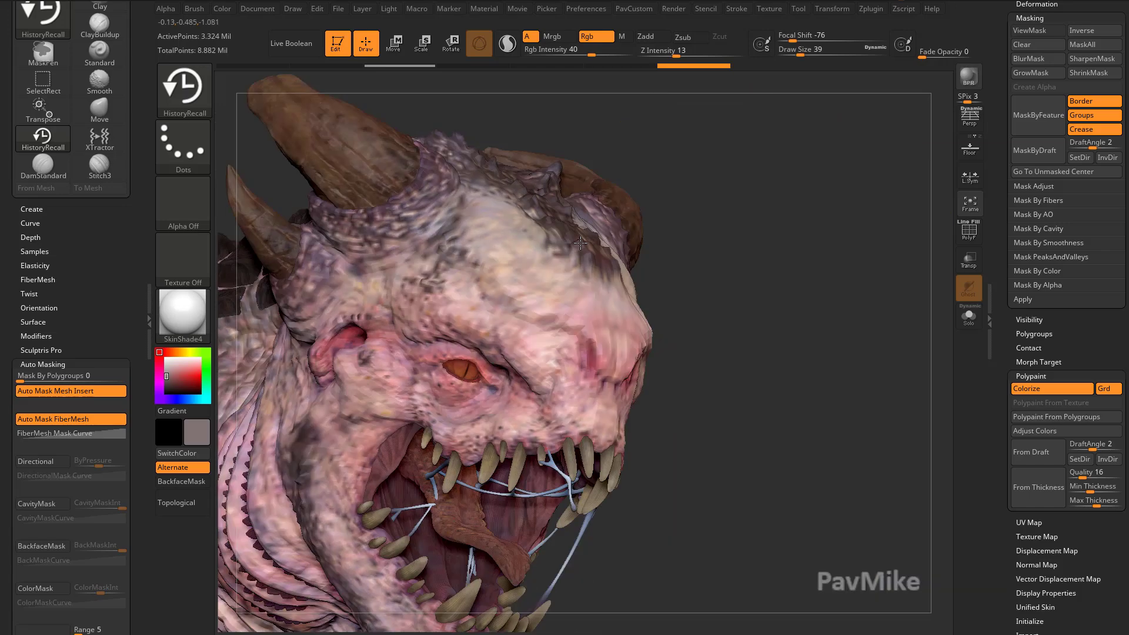
key("ctrl+shift+z")
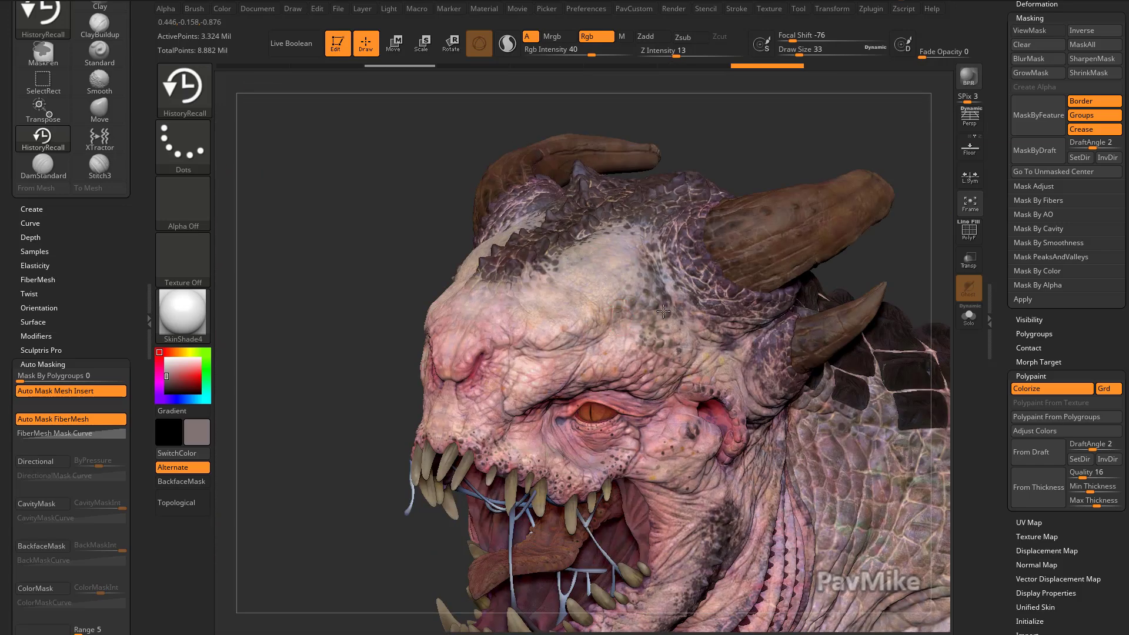
Step: Paint the recalled earlier polypaint over more of the reptile's head and neck with the HistoryRecall brush, raising the Draw Size to 80
key("ctrl+shift+z")
left_click_drag(574, 287, 602, 276)
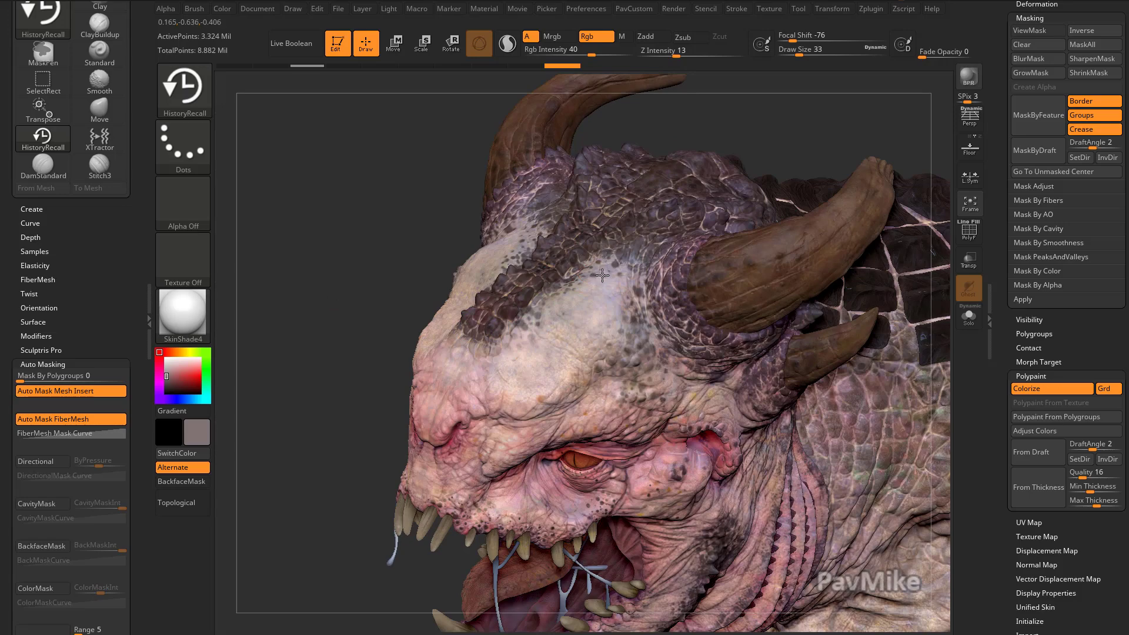
key("ctrl+shift+z")
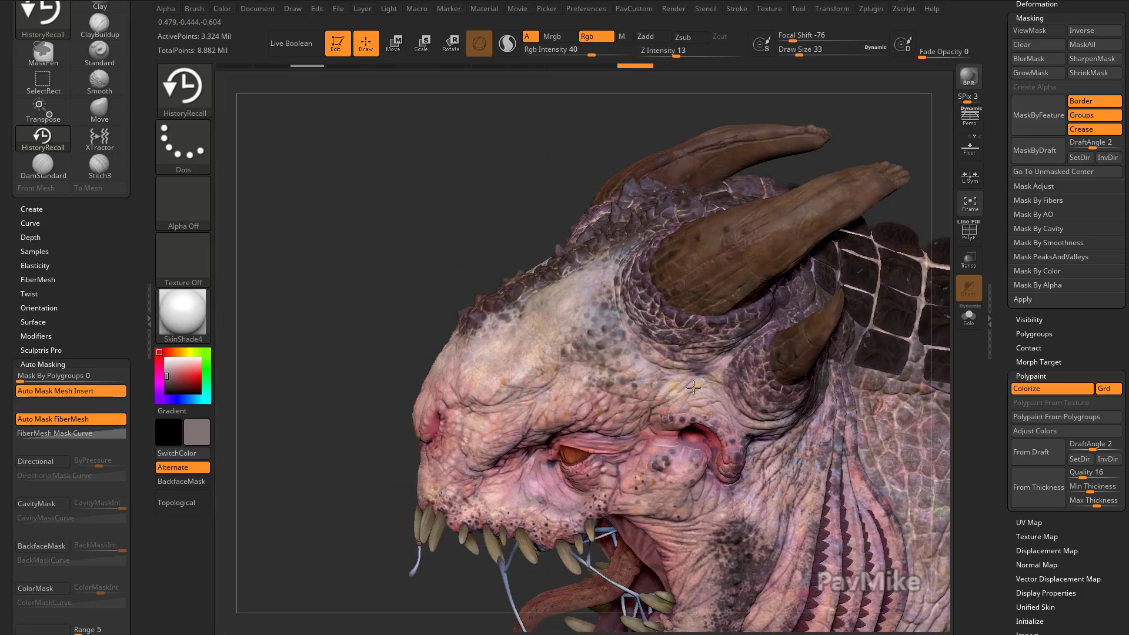
left_click_drag(355, 488, 542, 377)
key("ctrl+shift+z")
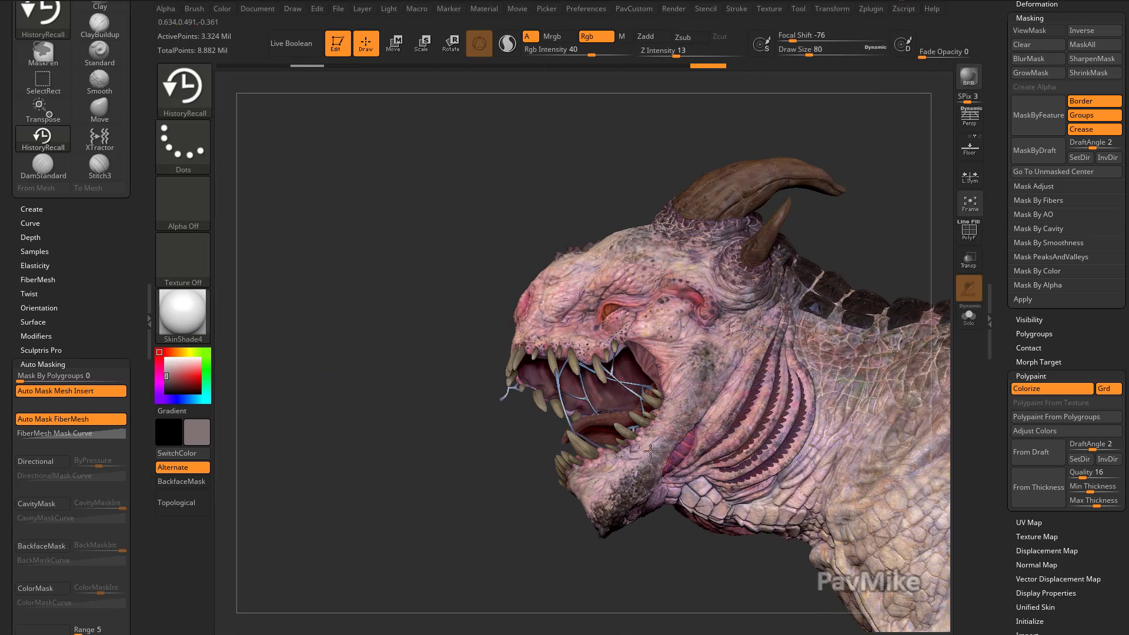
key("ctrl+shift+z")
key("ctrl+shift+z")
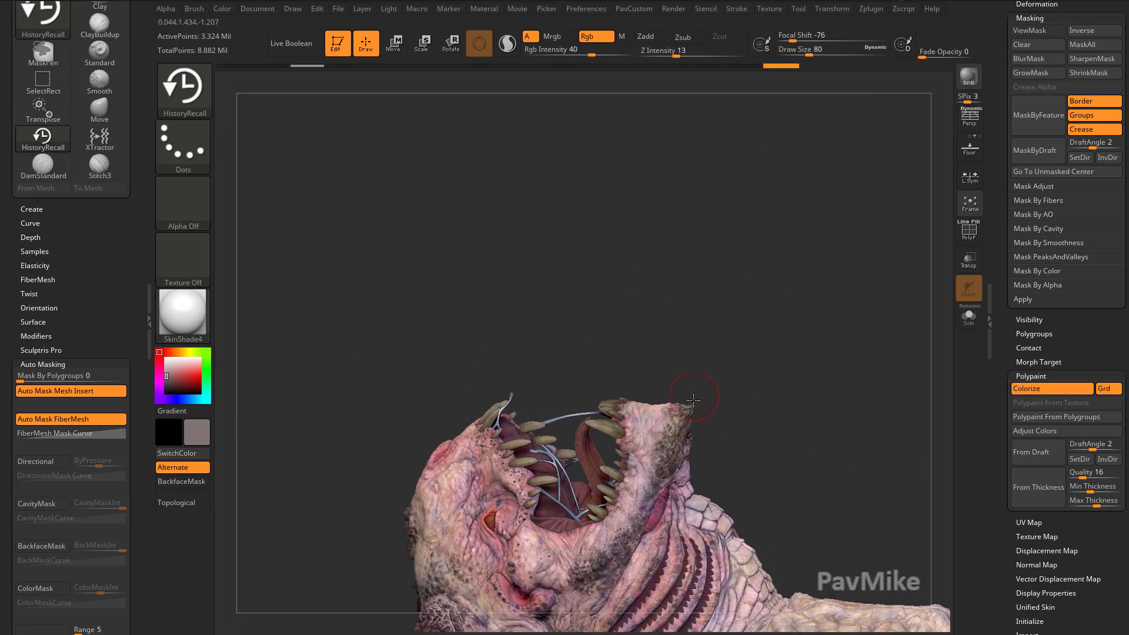
key("ctrl+shift+z")
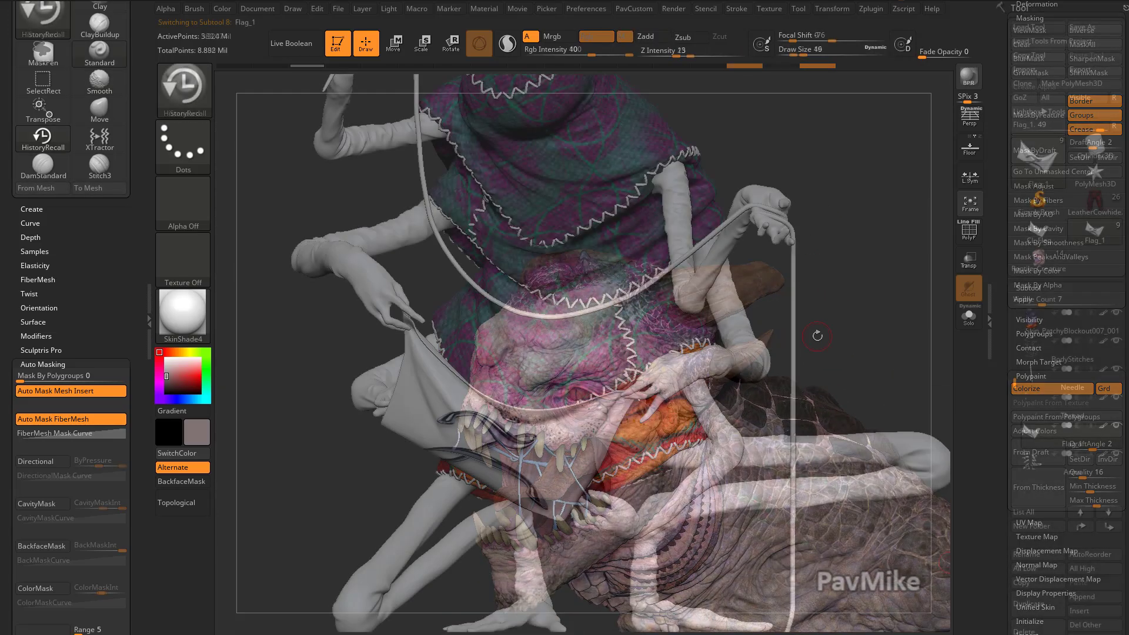
Step: Create a new texture map from the polypaint of the Flag_1 subtool
left_click_drag(829, 365, 900, 304)
scroll(999, 366, "down", 5)
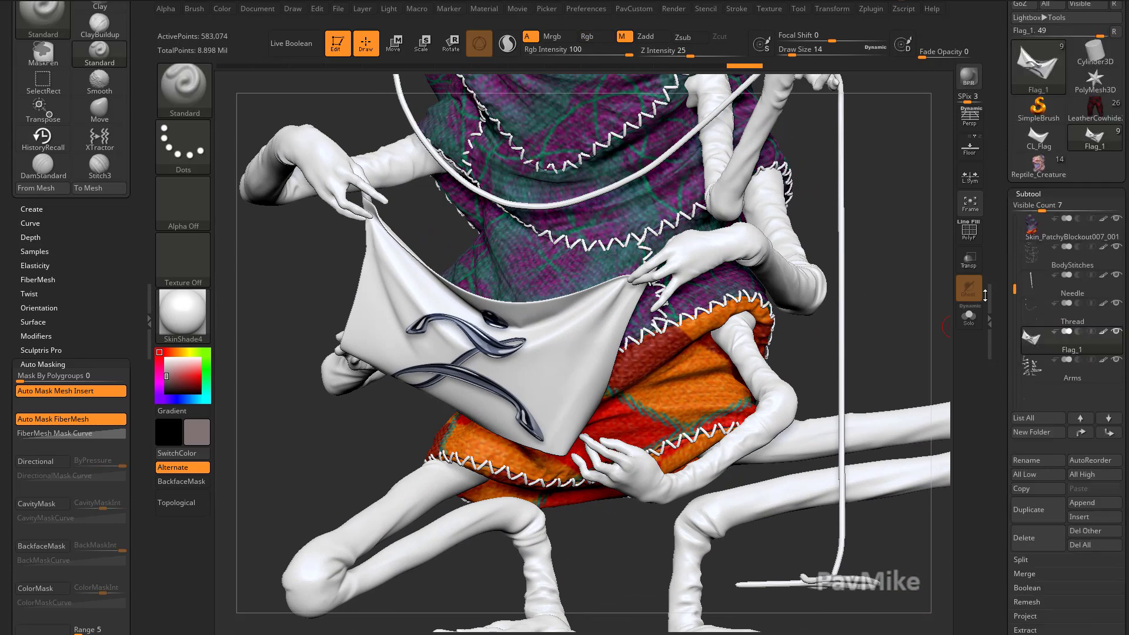
left_click_drag(1000, 457, 999, 268)
left_click(1023, 227, "shift")
left_click(1027, 224)
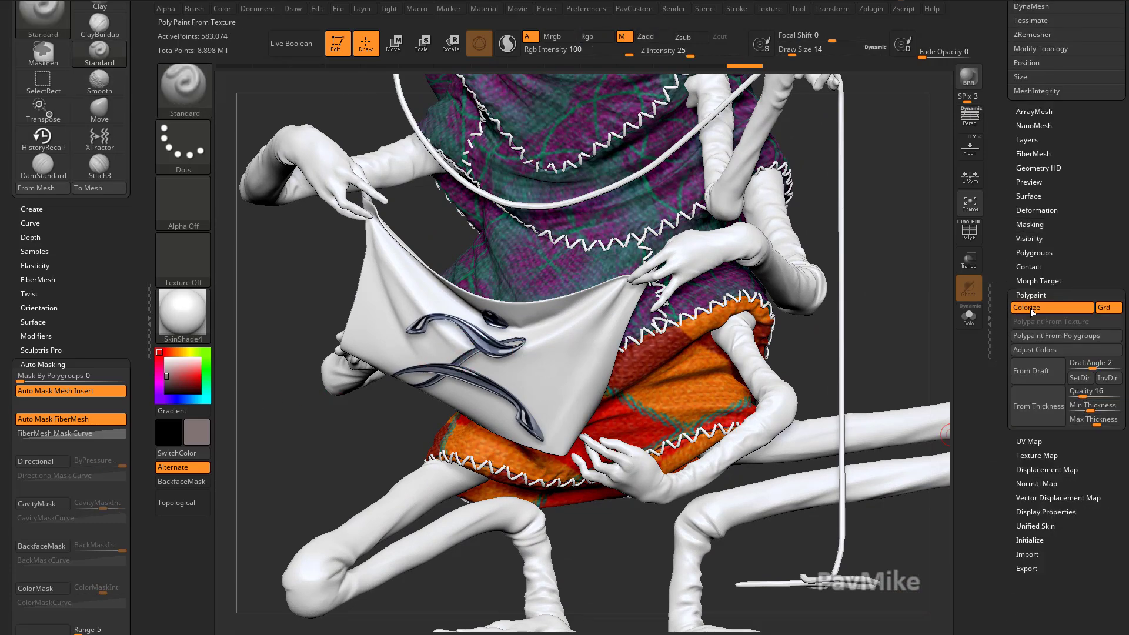
left_click(1035, 294)
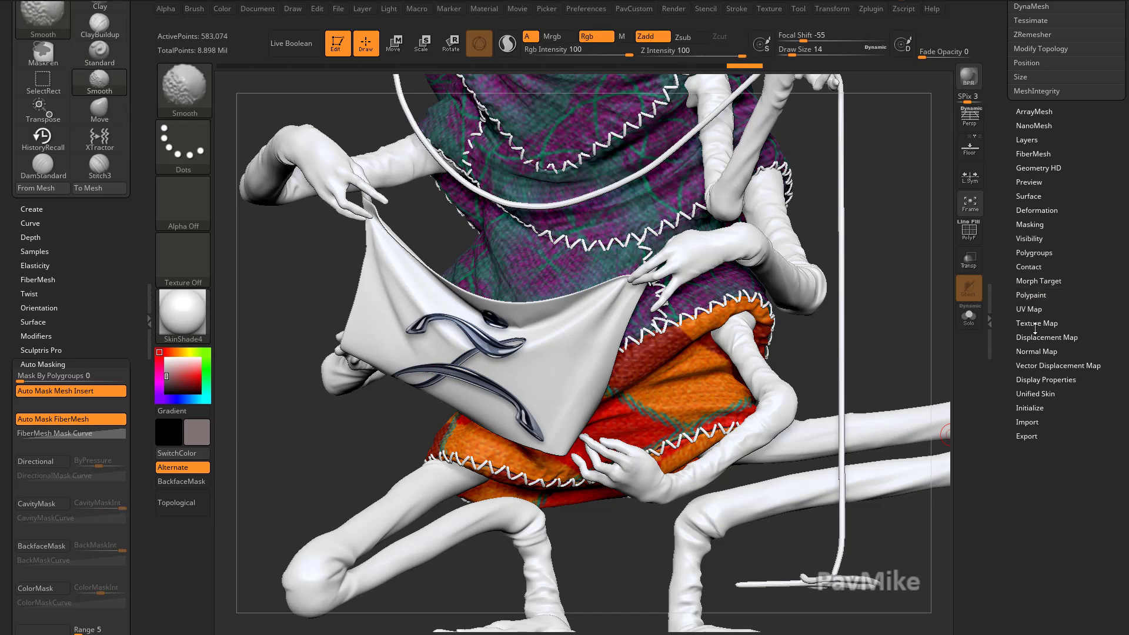
left_click(1036, 323)
left_click(1023, 412)
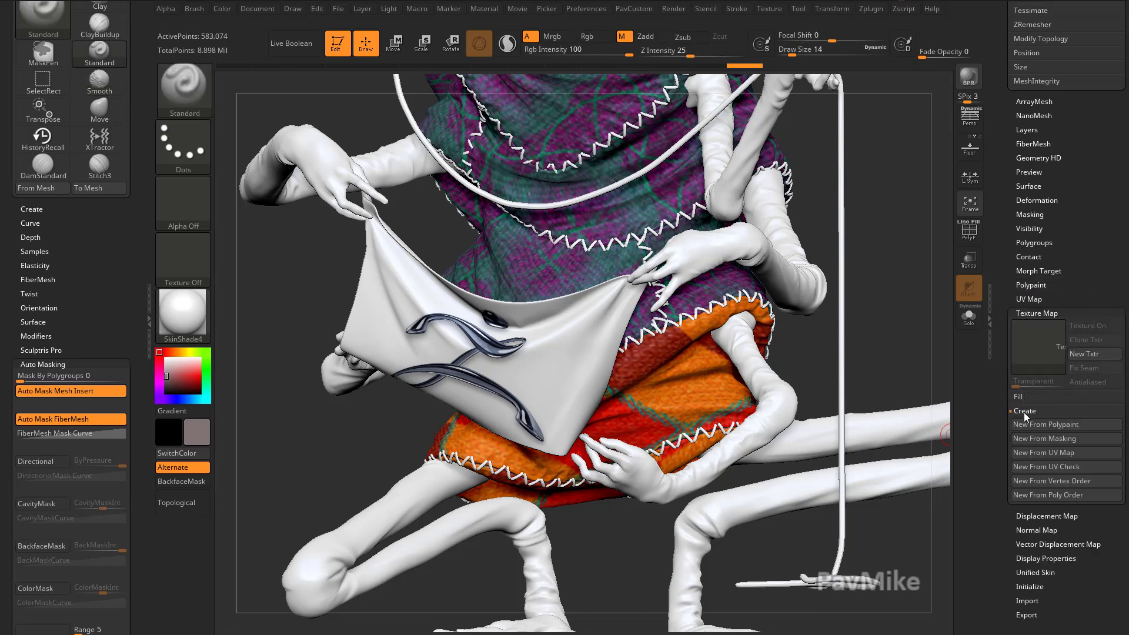
left_click(1029, 424)
Step: Clone the Flag_1 texture into the texture library and preview it in the texture's Adjust Colors dialog without changing any colors
mouse_move(1046, 336)
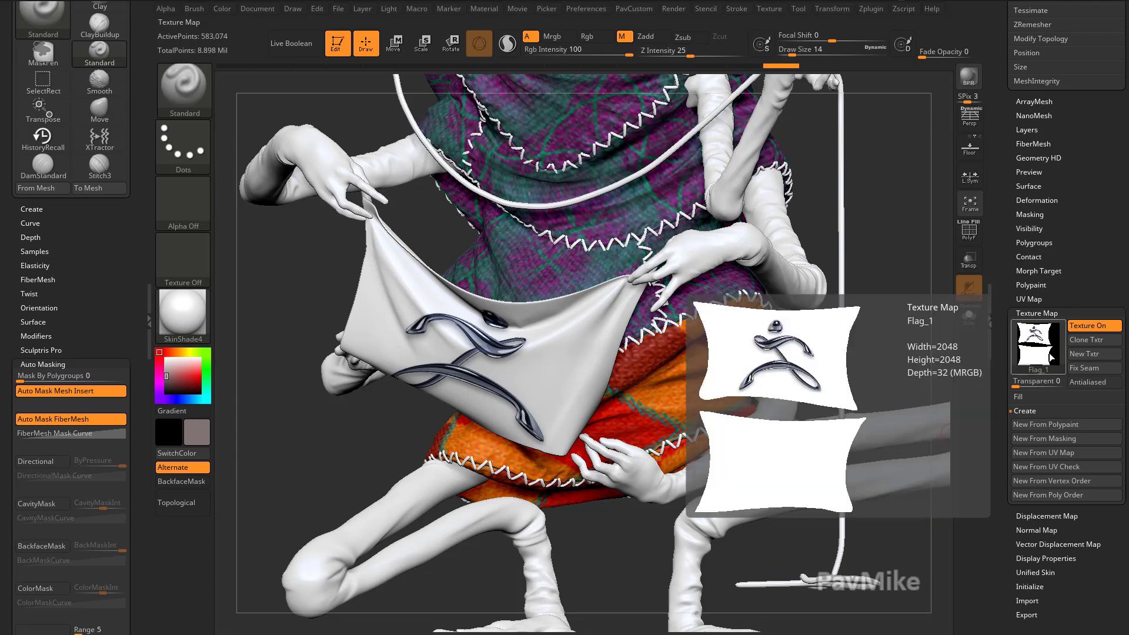
left_click(1086, 340)
left_click_drag(1007, 252, 1001, 576)
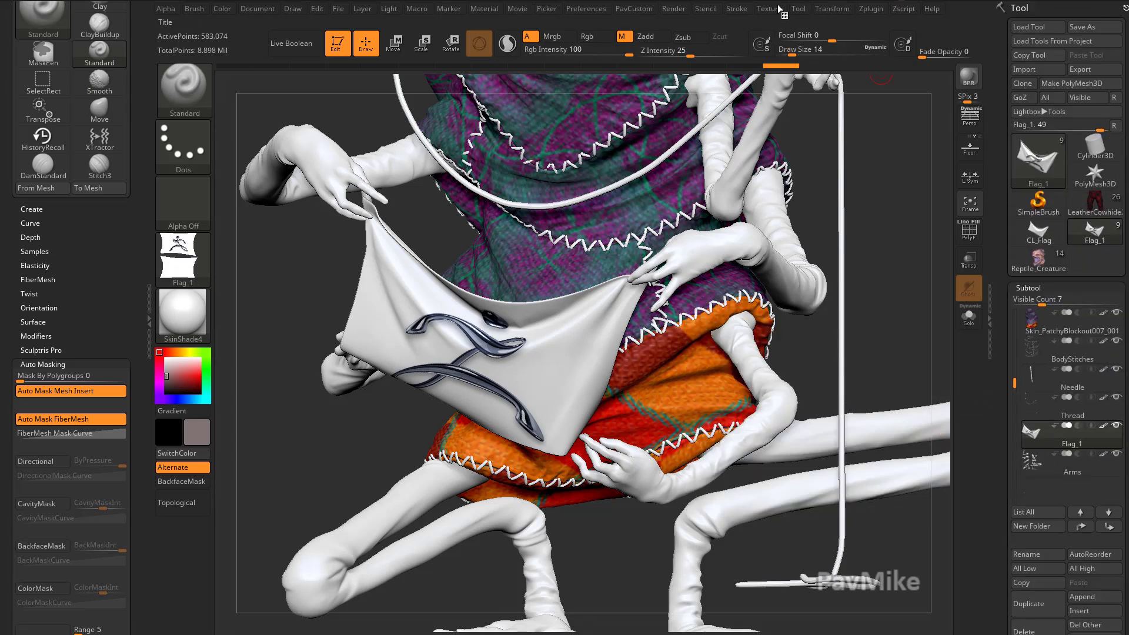
left_click(769, 9)
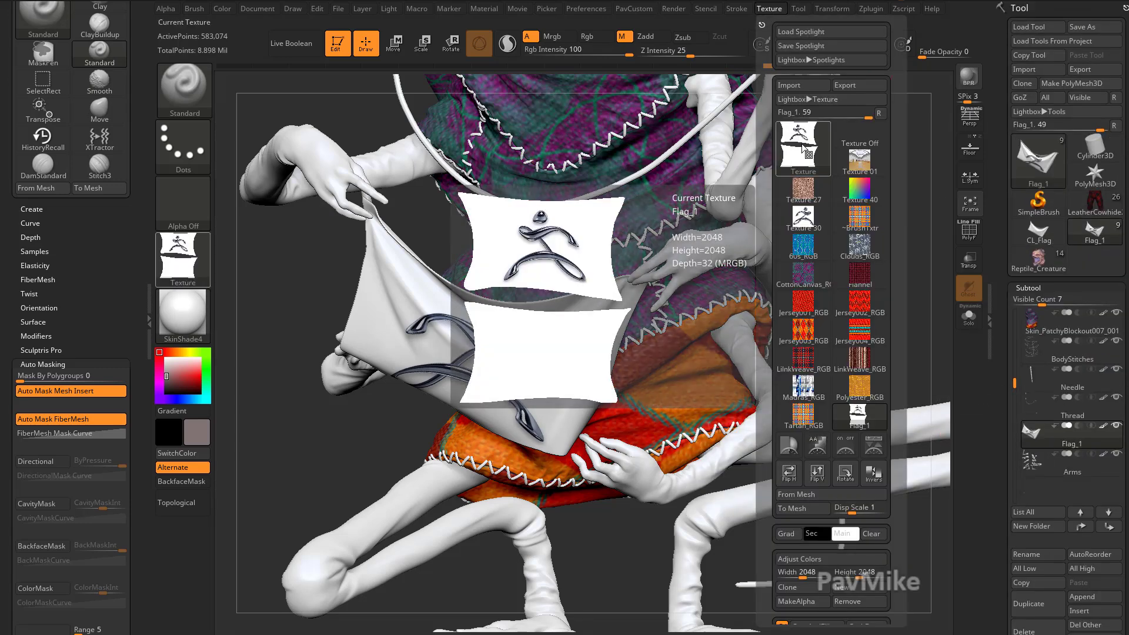
mouse_move(789, 411)
left_click_drag(770, 573, 770, 343)
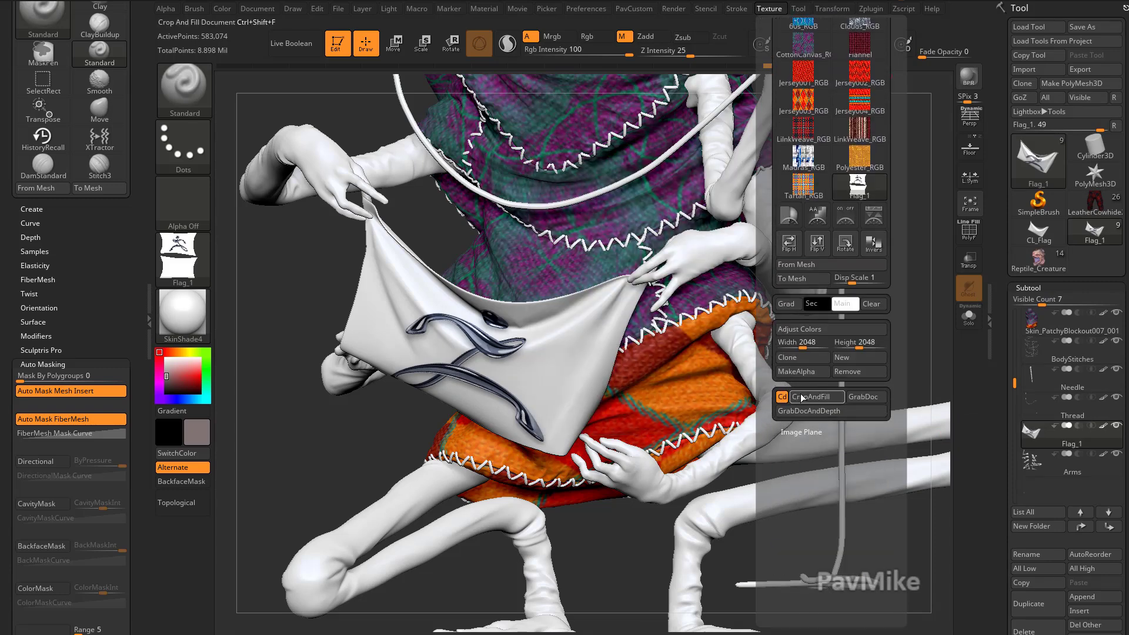
left_click(806, 329)
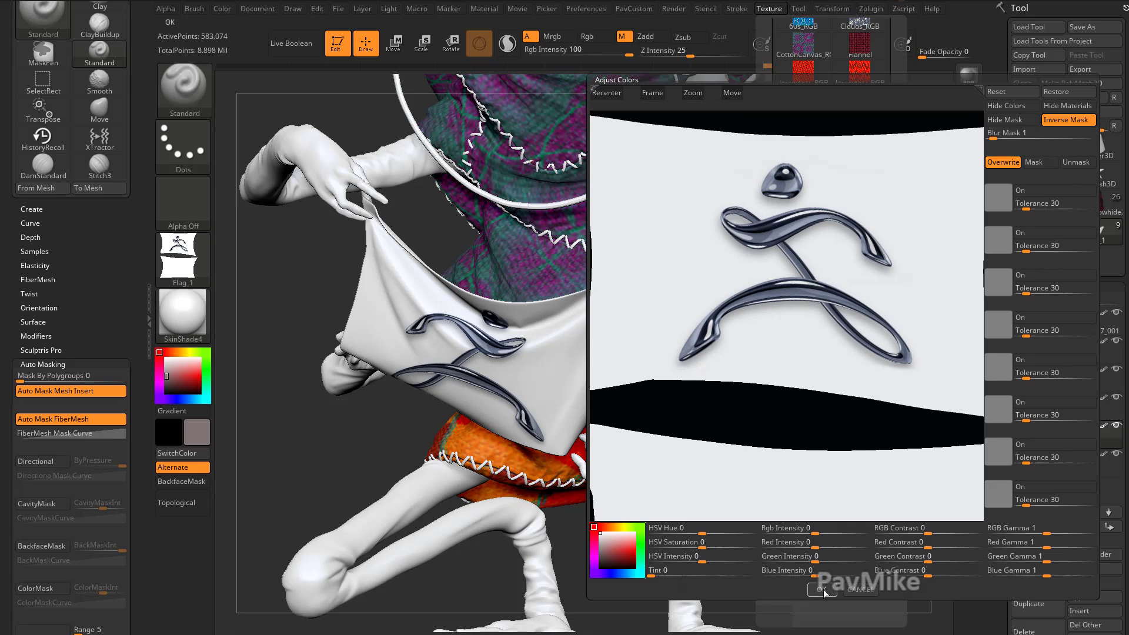
left_click(822, 589)
Step: Turn off the texture map on the Flag_1 subtool
mouse_move(1002, 481)
left_mouse_down()
mouse_move(998, 248)
mouse_move(999, 270)
left_mouse_up()
left_click(1087, 255)
left_click(1037, 243)
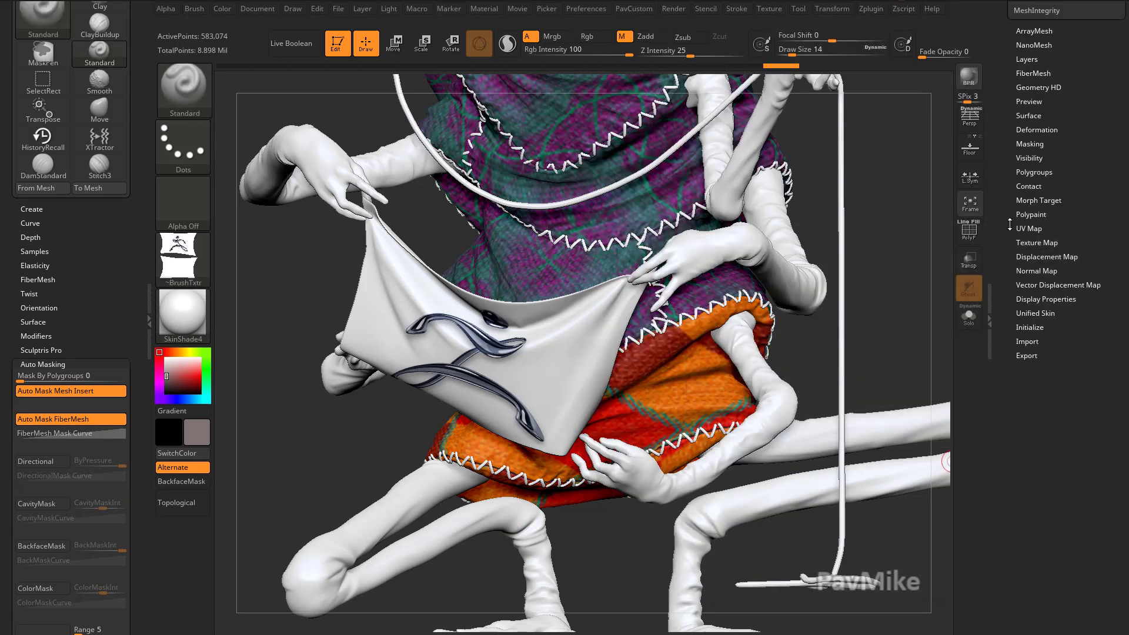
Step: Open Adjust Colors for the Flag_1 subtool's polypaint and frame the flag in the preview
left_click_drag(1007, 216, 1008, 276)
left_click(1020, 277, "shift")
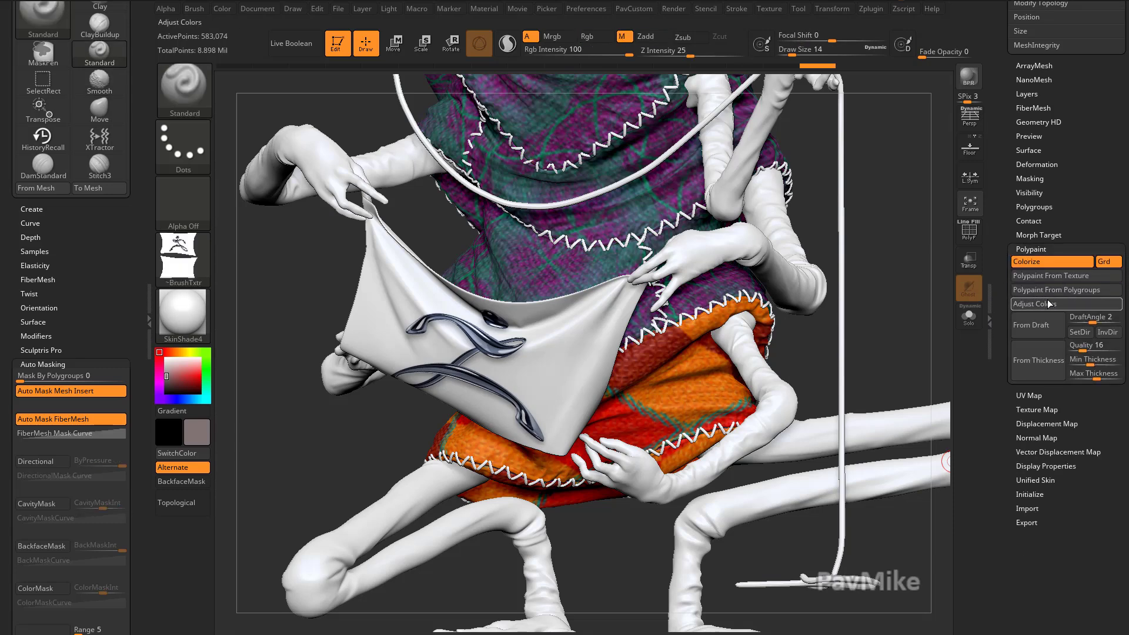
left_click(1050, 303)
key("f")
left_click_drag(813, 415, 806, 408)
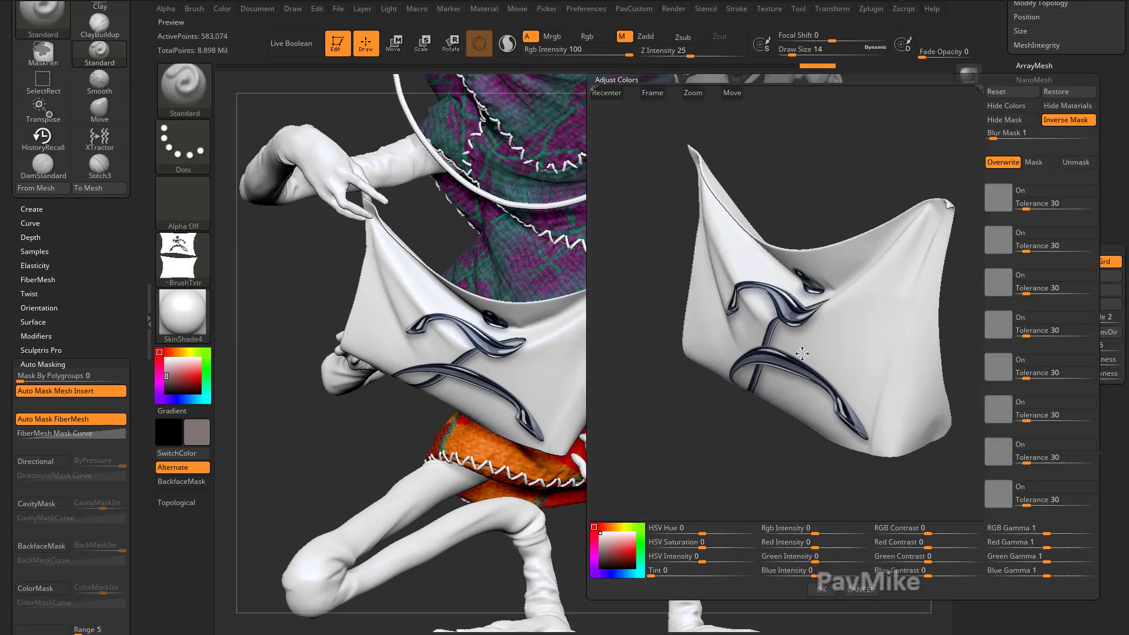